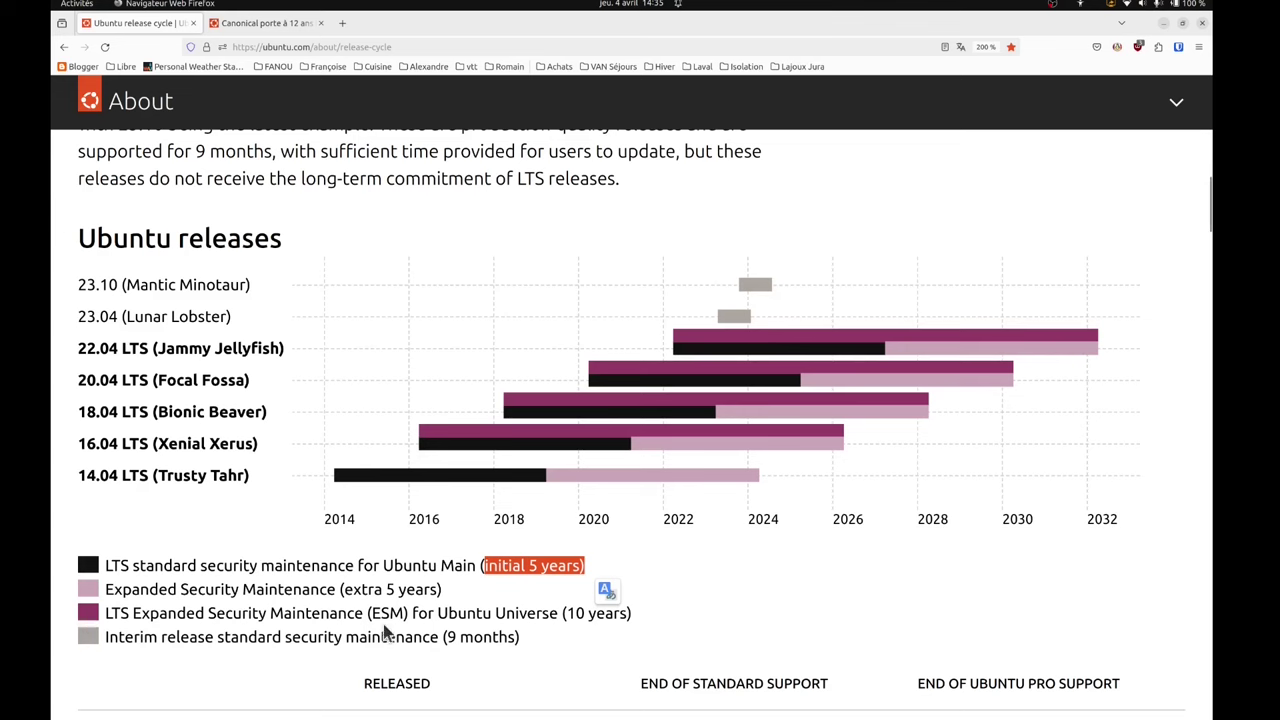
Examine the security maintenance durations on the Ubuntu release cycle page and bring up the article on 12-year LTS support
drag(566, 613, 624, 615)
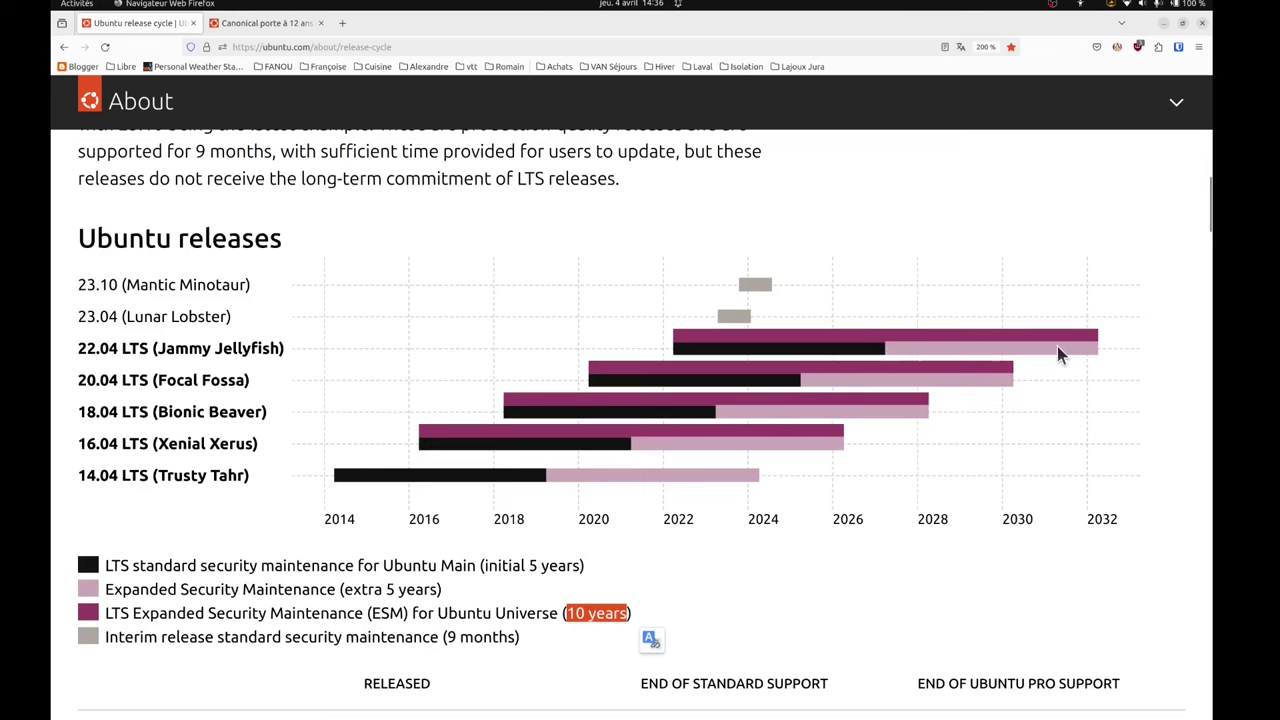
drag(346, 589, 444, 590)
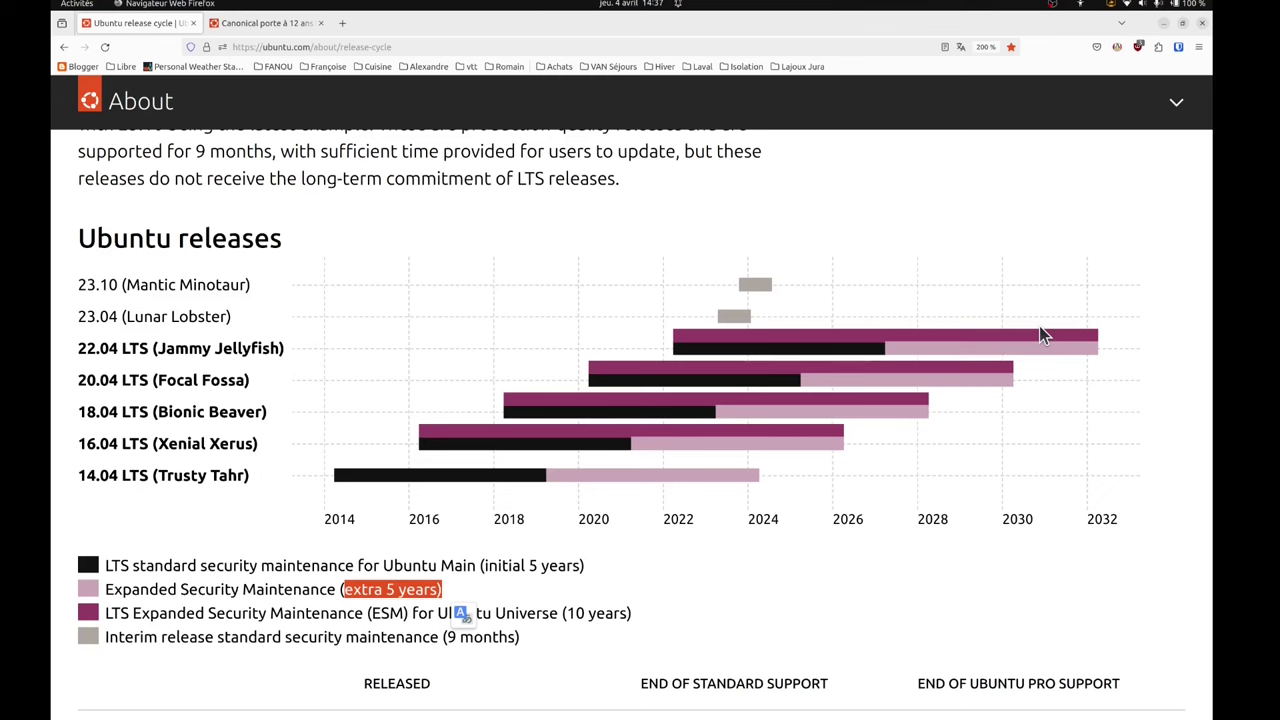
key(ctrl+Tab)
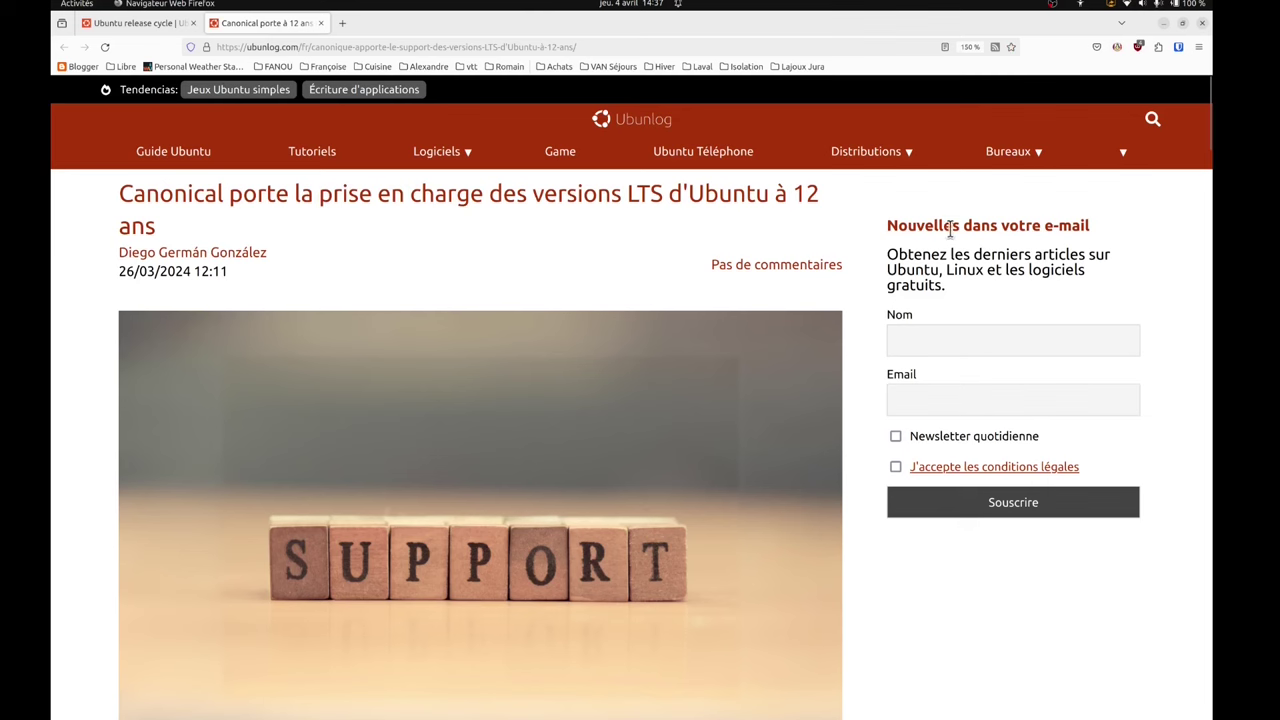
Show the desktop, search the installed applications for the Gestionnaire de mises à jour and check for software updates
key(super+d)
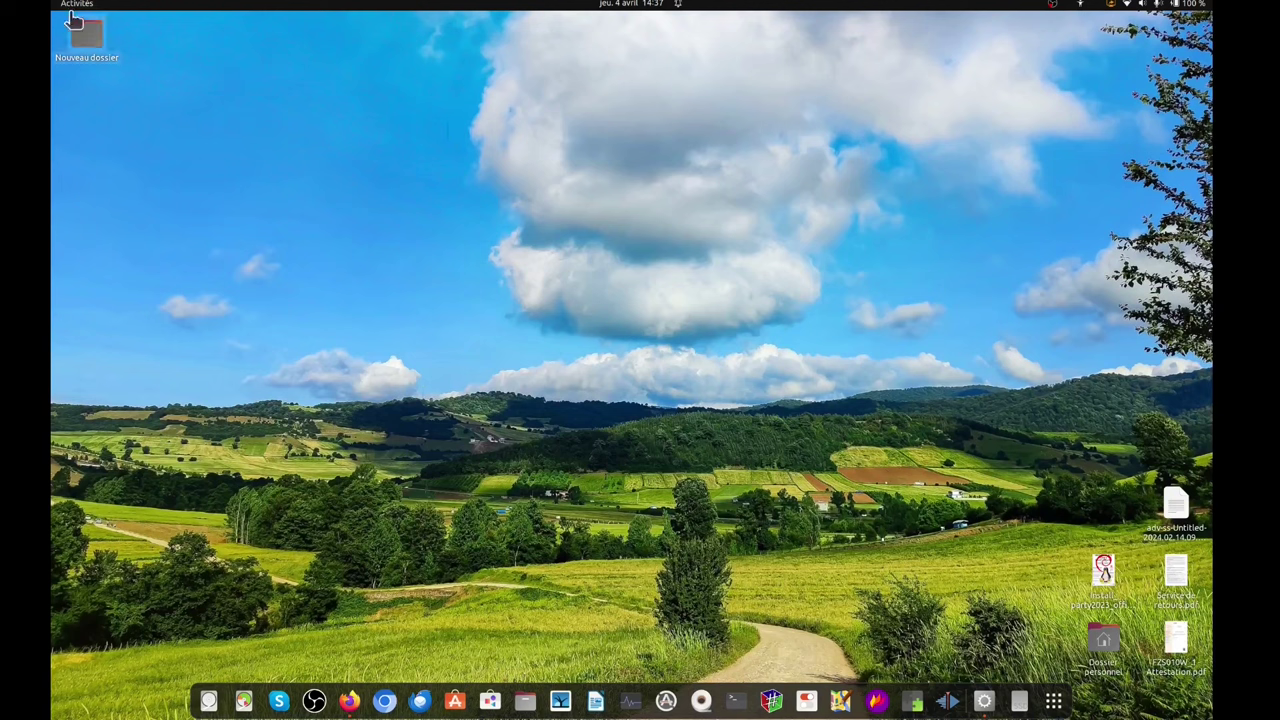
click(78, 5)
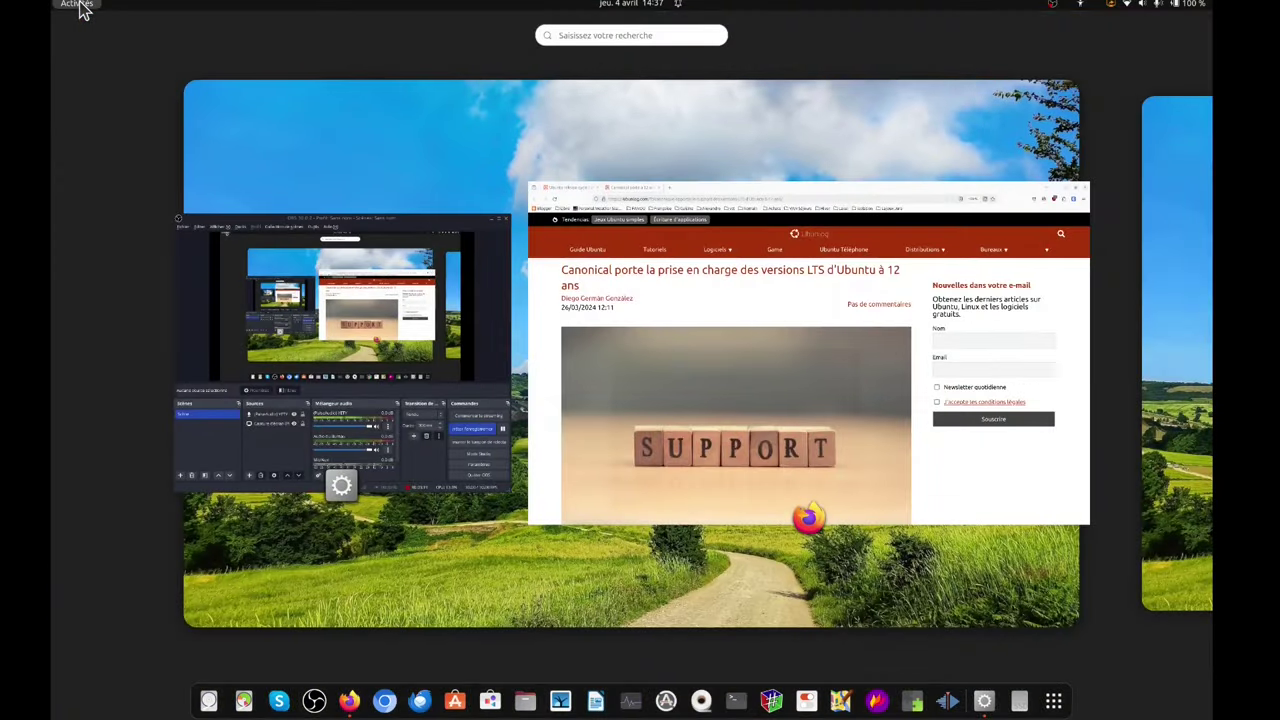
text(misel)
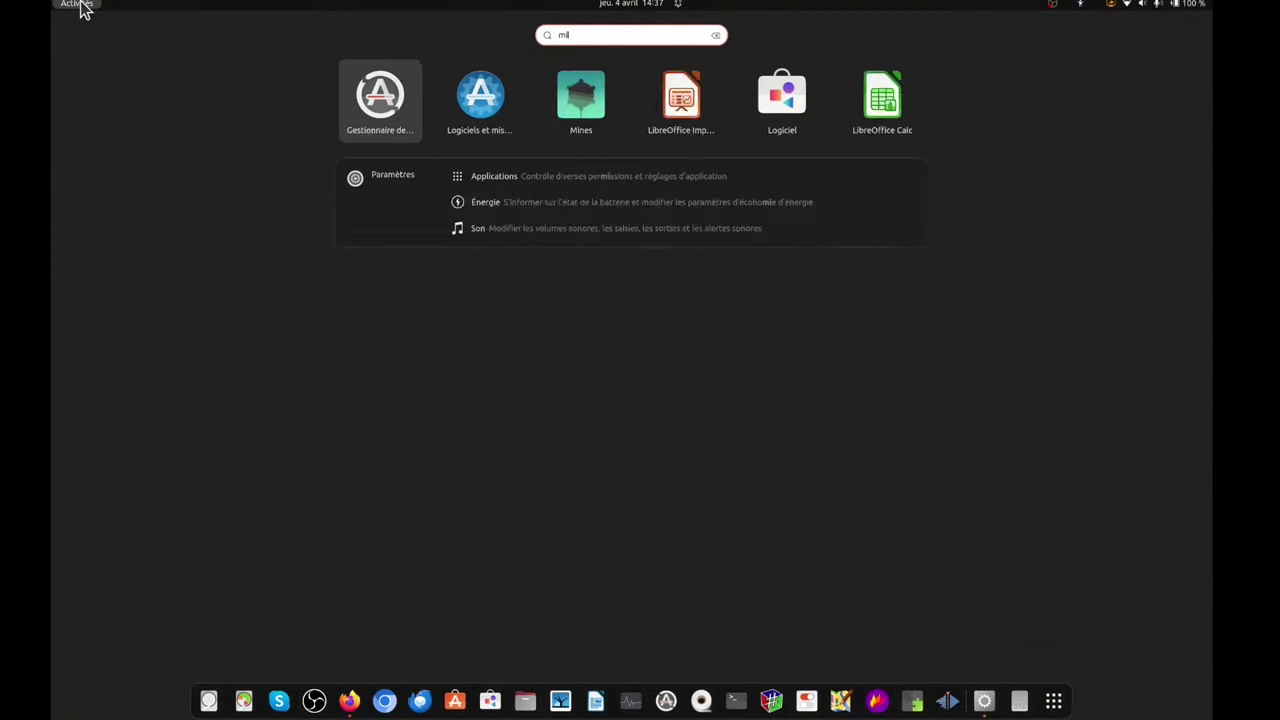
click(528, 118)
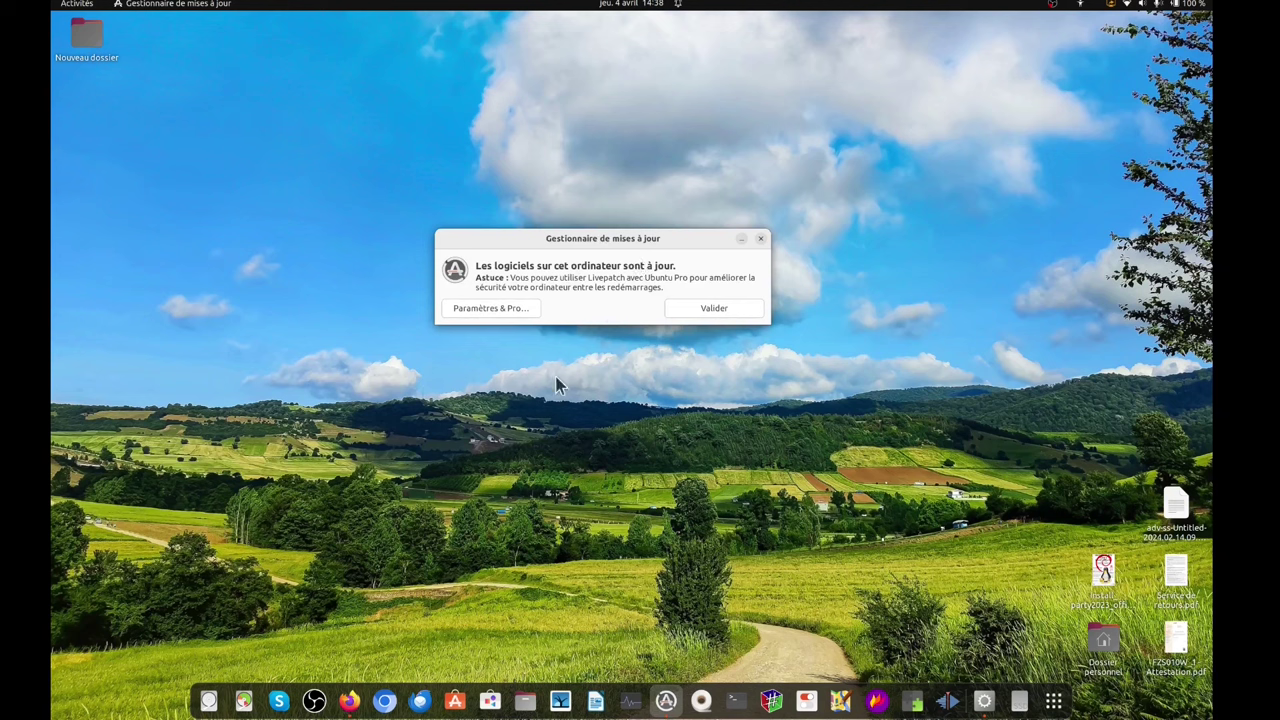
View the update settings reached from the update manager, and close their window
click(472, 310)
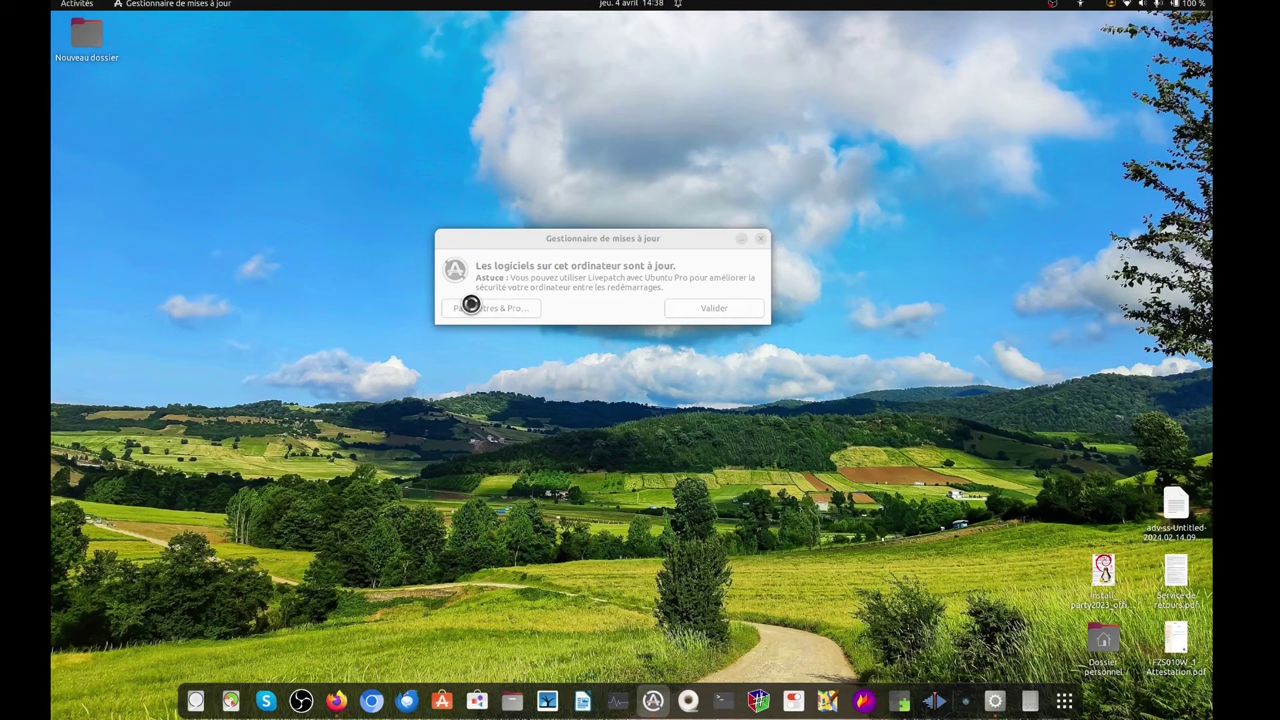
drag(325, 14, 438, 120)
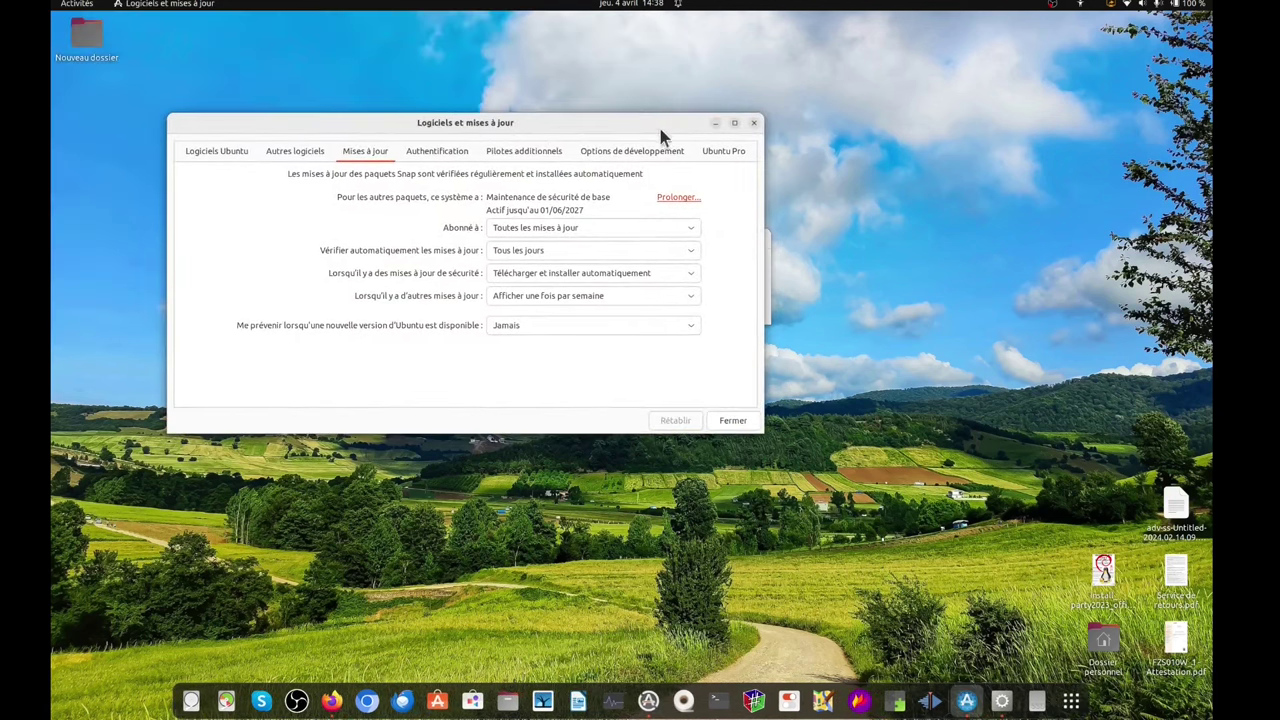
click(755, 122)
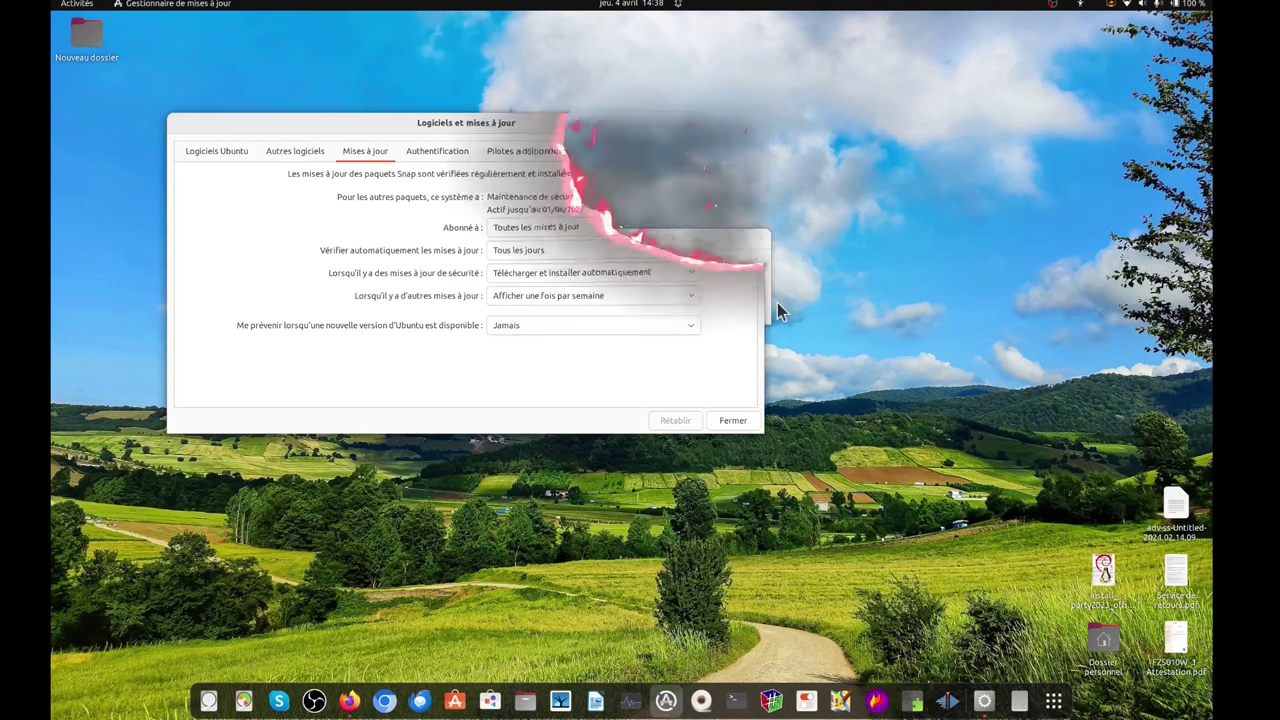
Open the Logiciels et mises à jour window by way of the system settings
click(1200, 5)
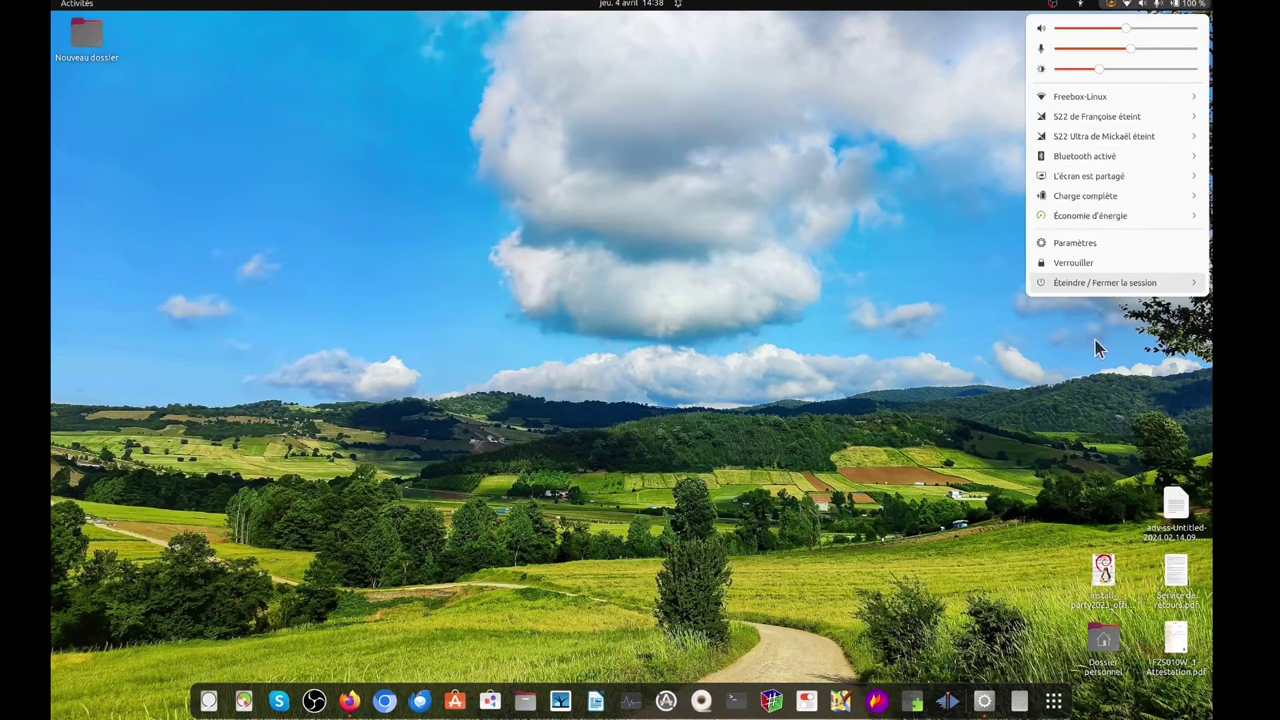
click(1080, 245)
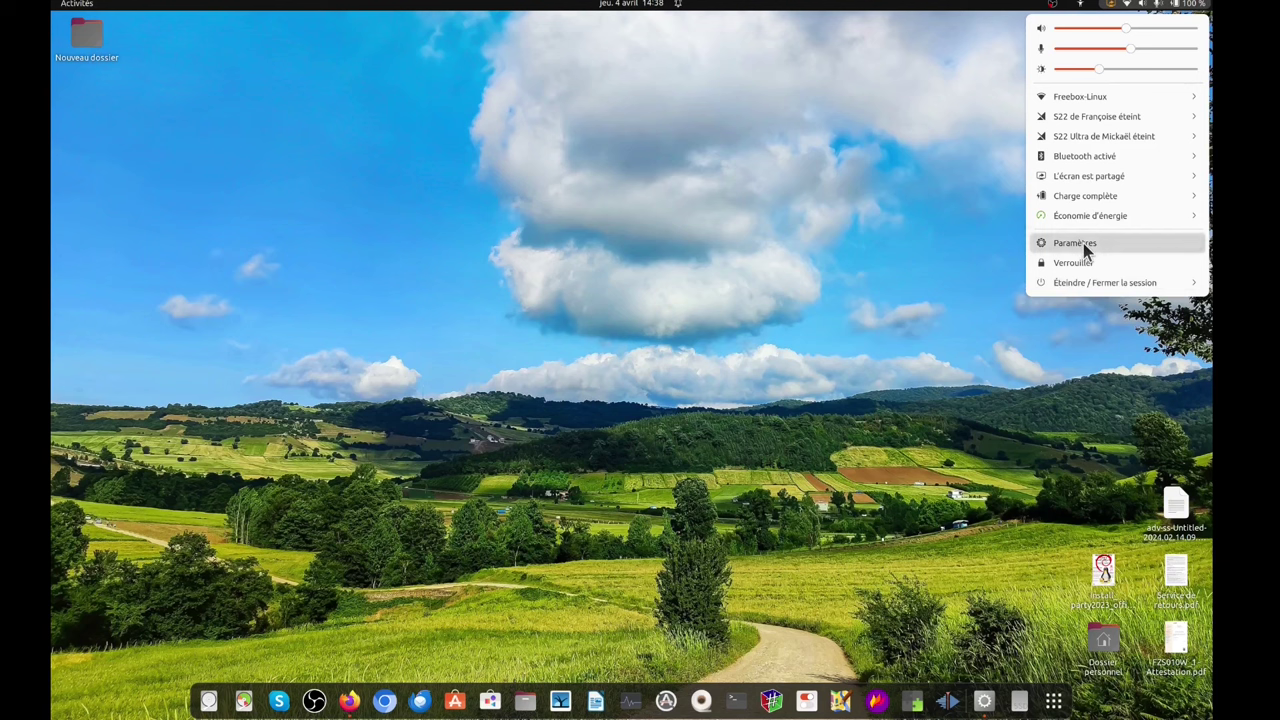
scroll(467, 200, down, 1)
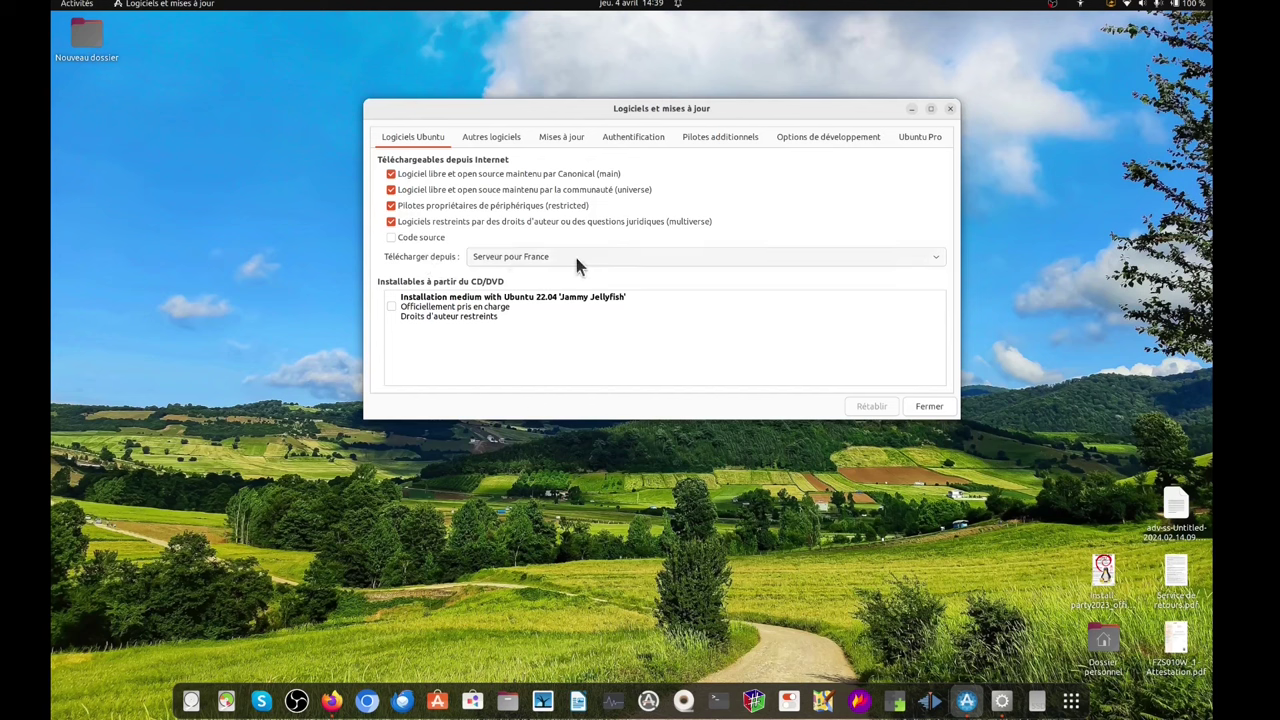
Review the update settings and the notification choices for new Ubuntu versions, selecting Jamais
click(492, 146)
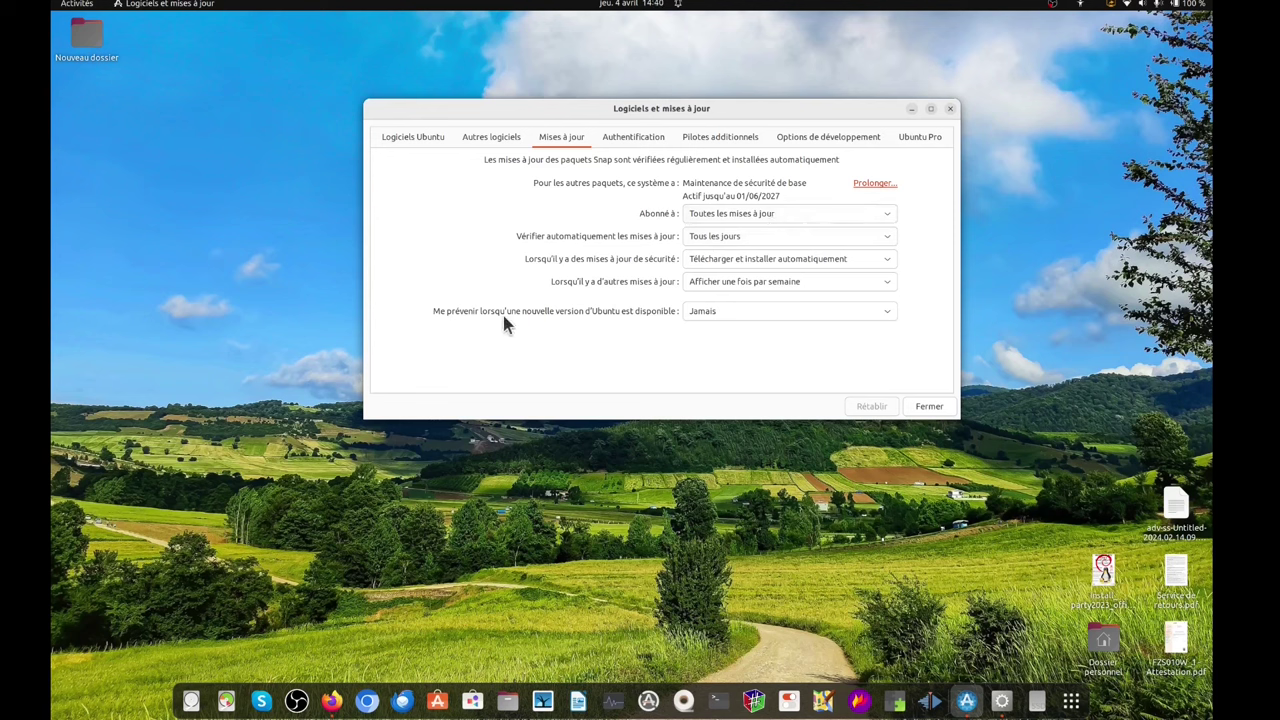
click(763, 312)
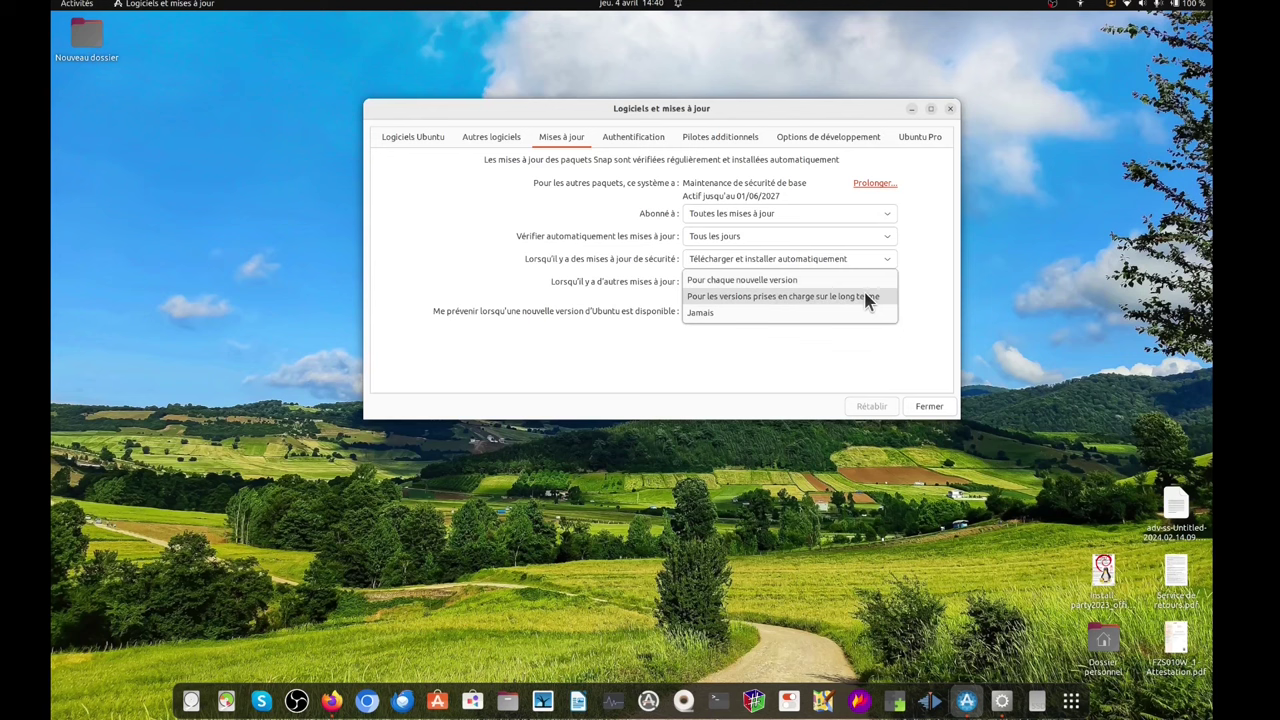
click(744, 312)
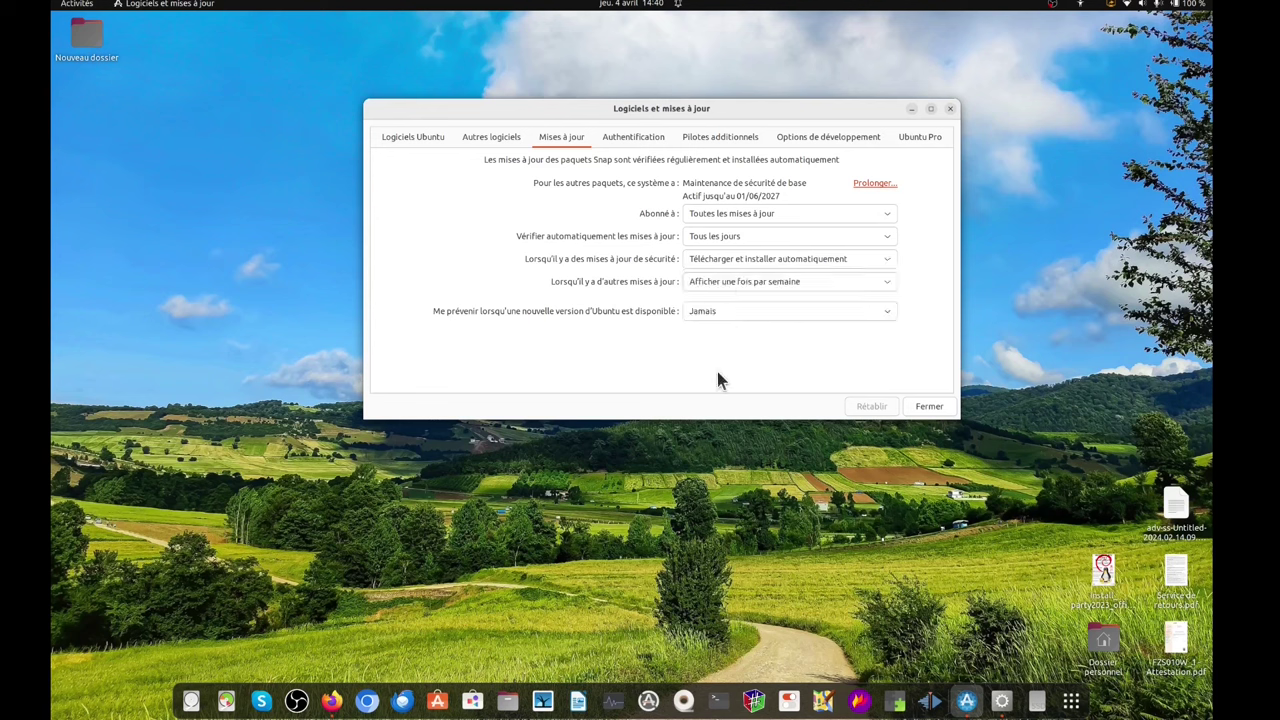
Start the Ubuntu Pro activation and open the web page for registering a new account
click(920, 140)
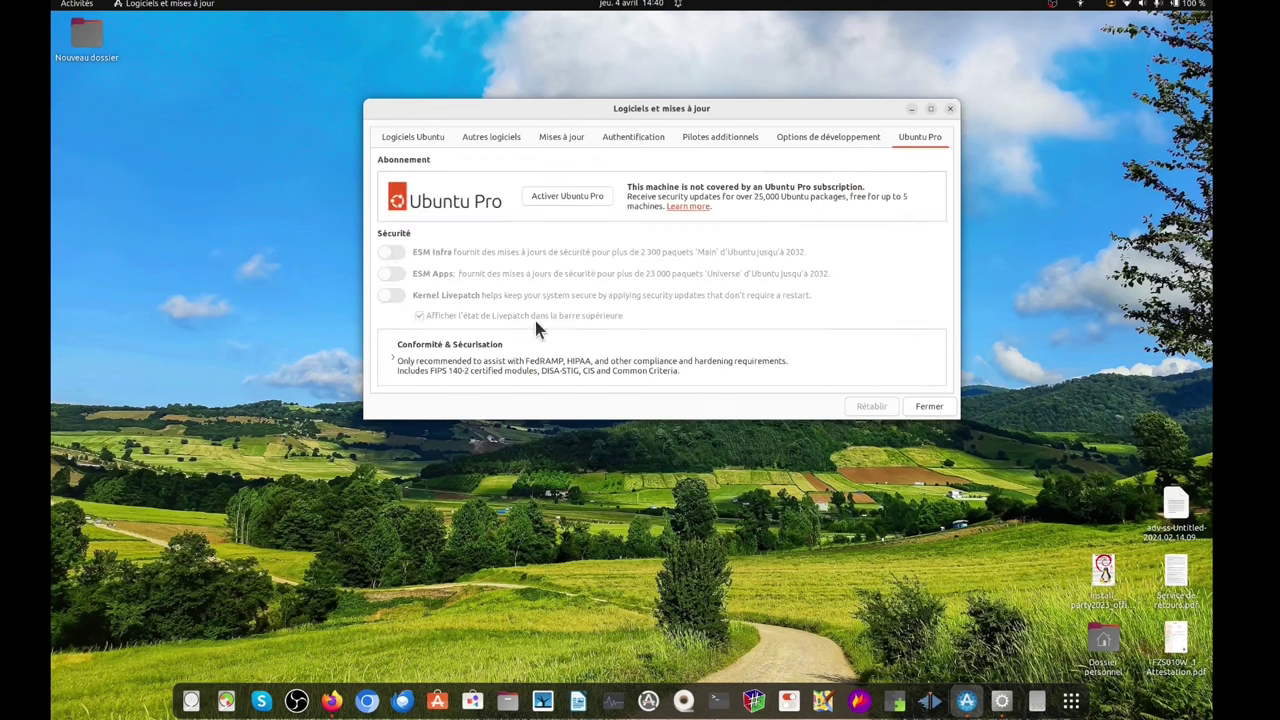
click(553, 196)
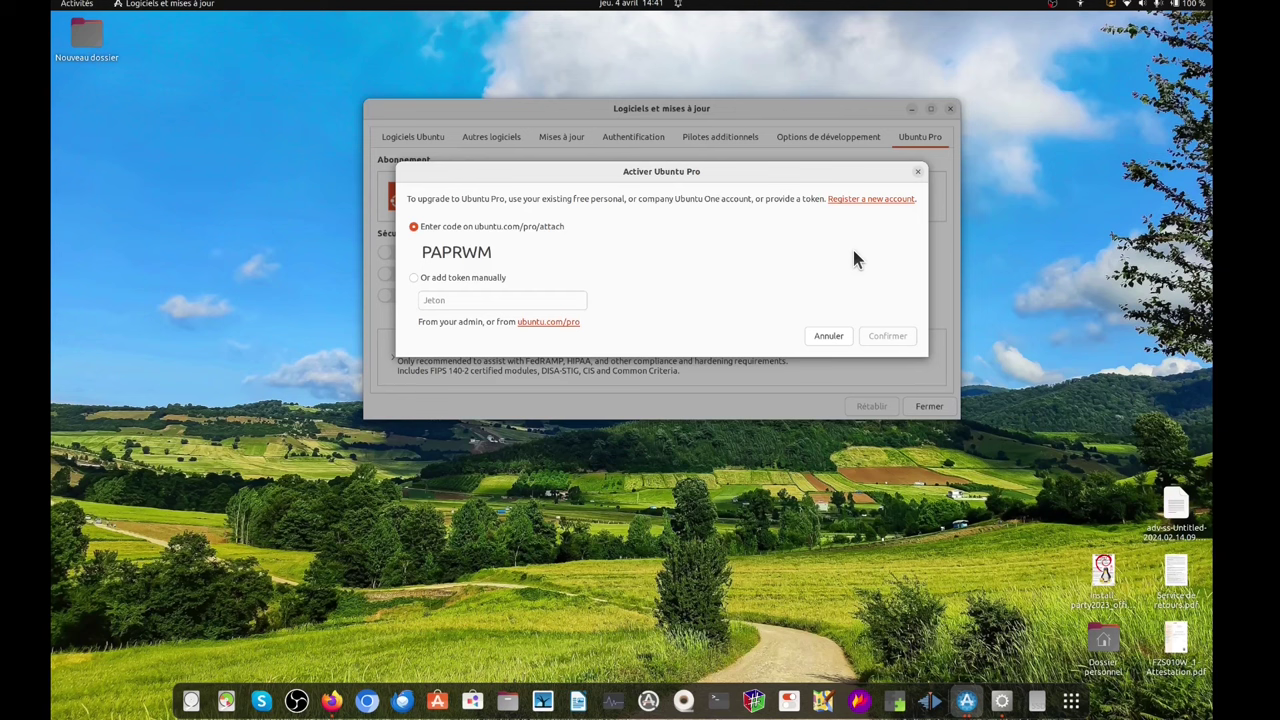
click(872, 200)
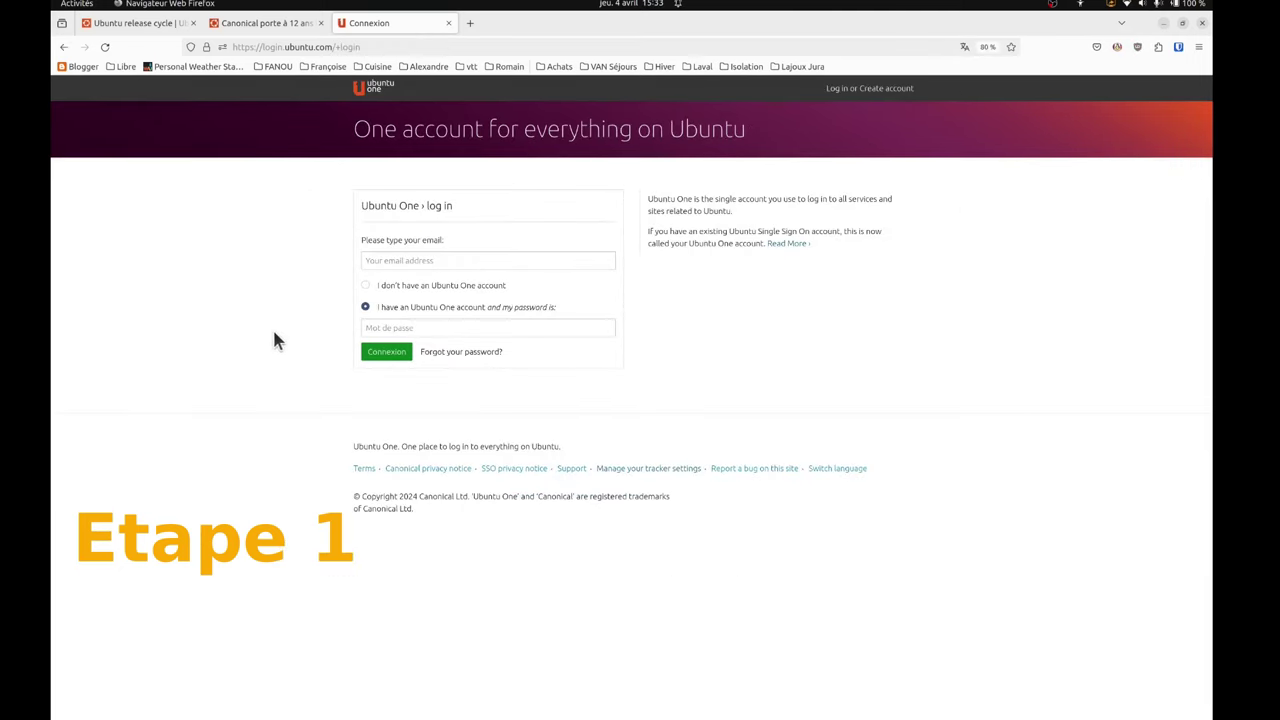
Create an Ubuntu One account with the e-mail address, full name, username and password, accepting the terms of service
click(367, 287)
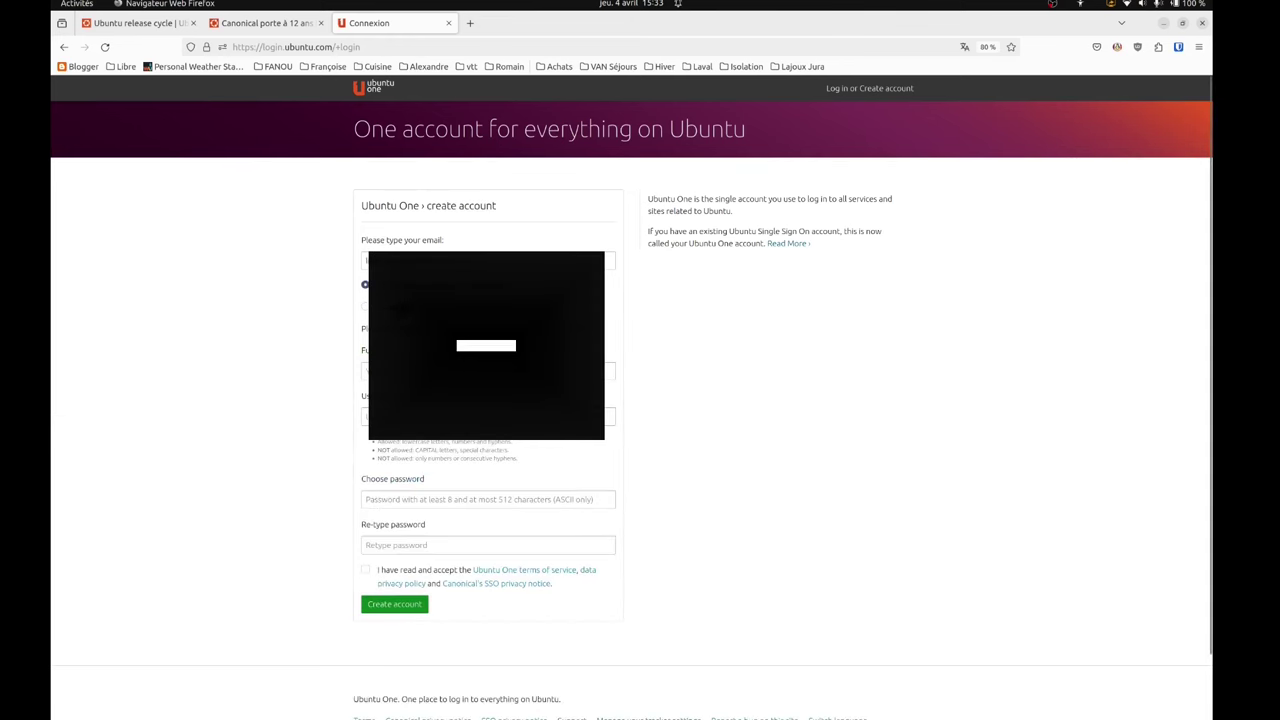
click(365, 260)
click(610, 371)
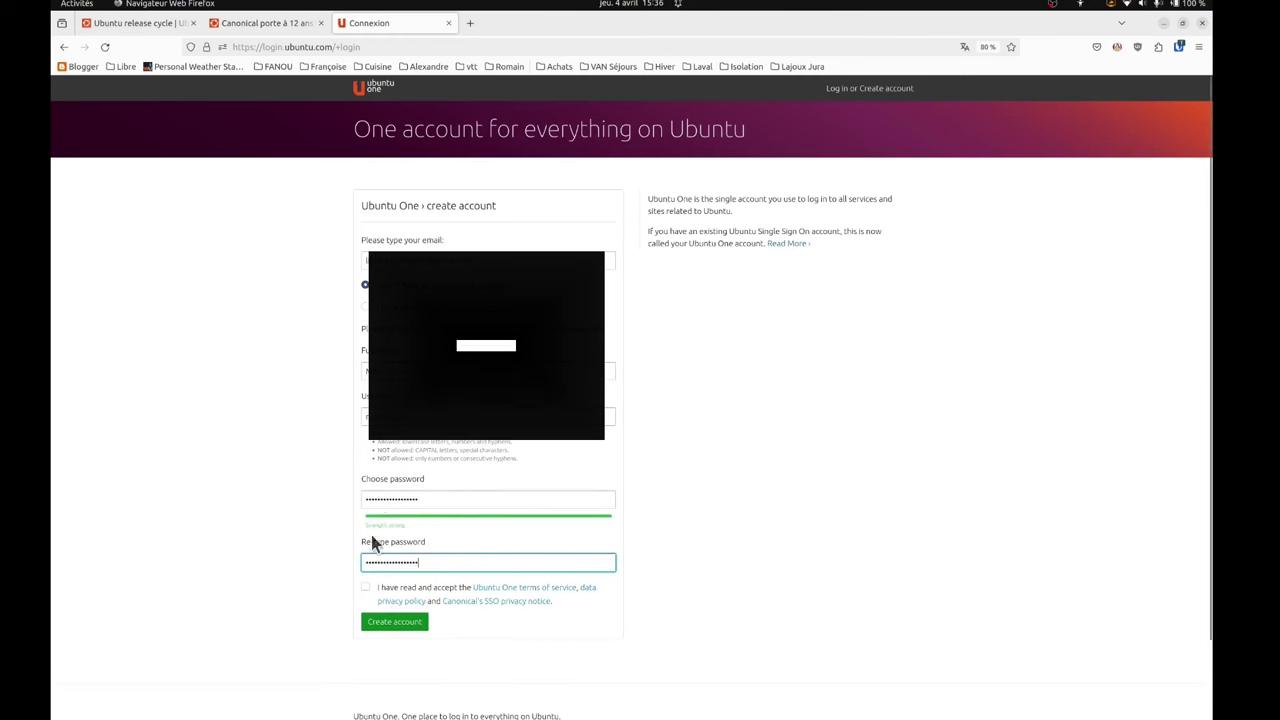
click(372, 588)
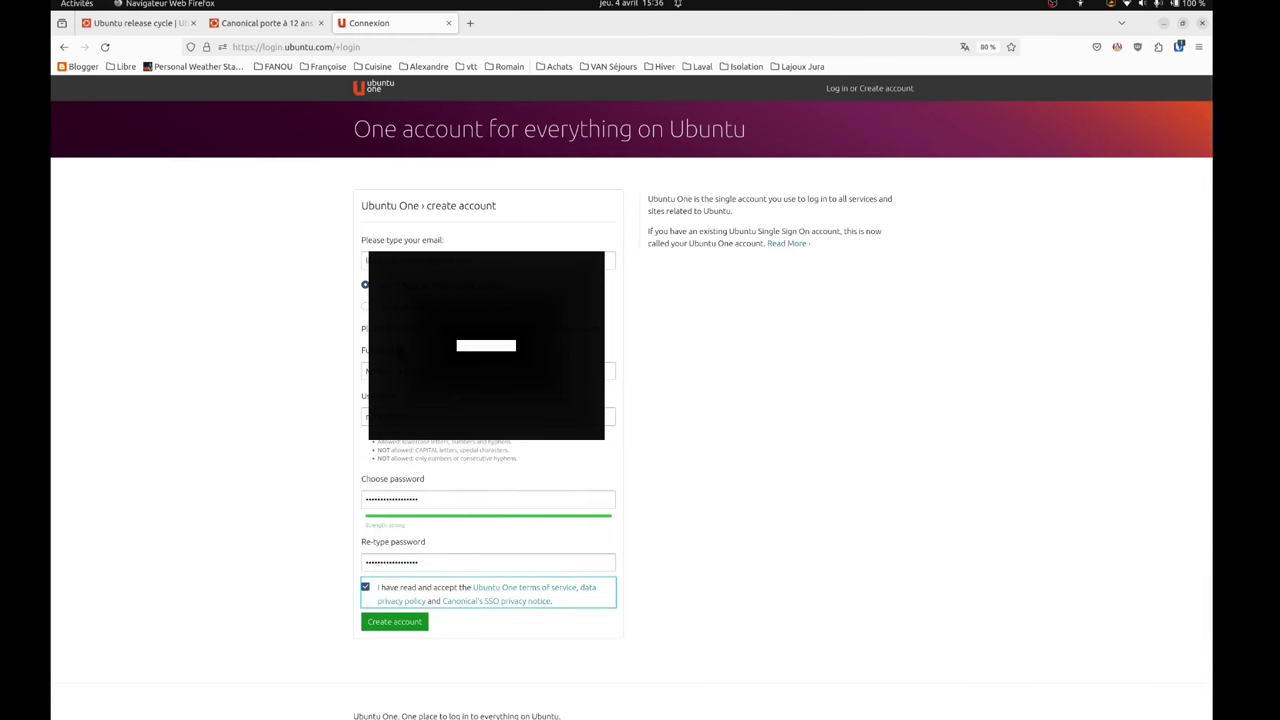
click(387, 630)
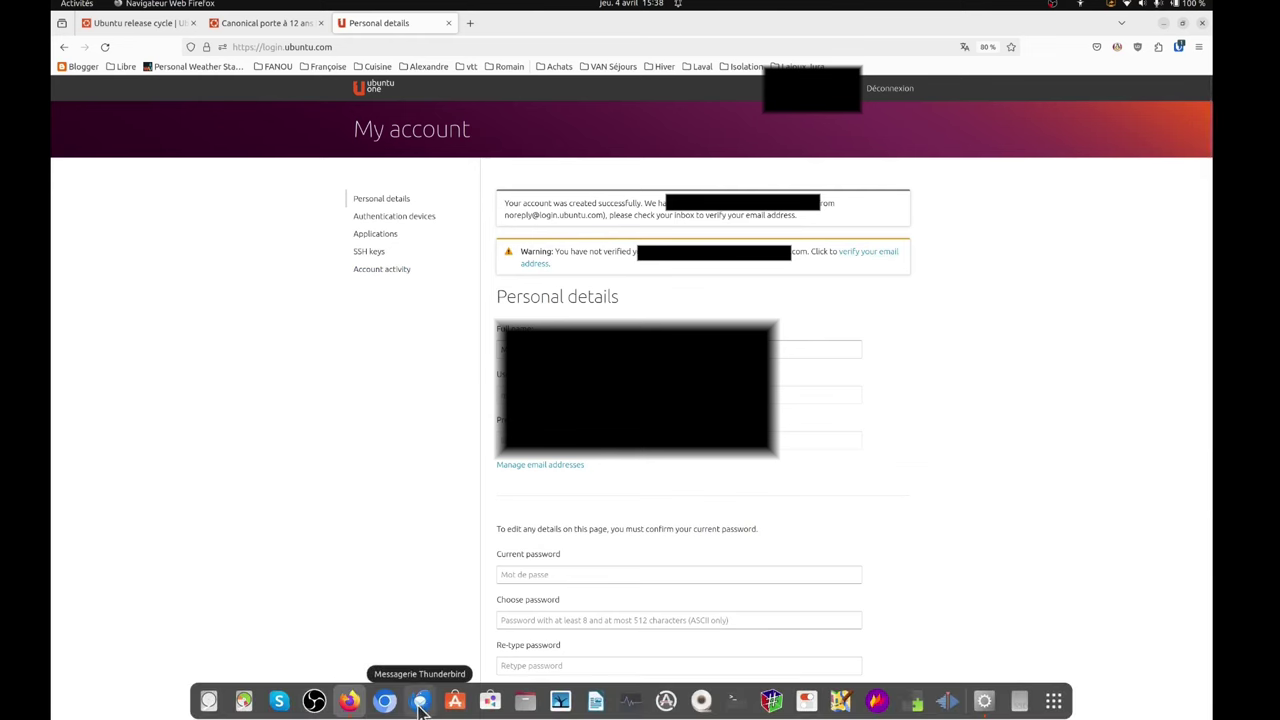
Switch to Thunderbird, follow the confirmation link in the Ubuntu One e-mail and validate the e-mail address, passing the robot check
click(419, 700)
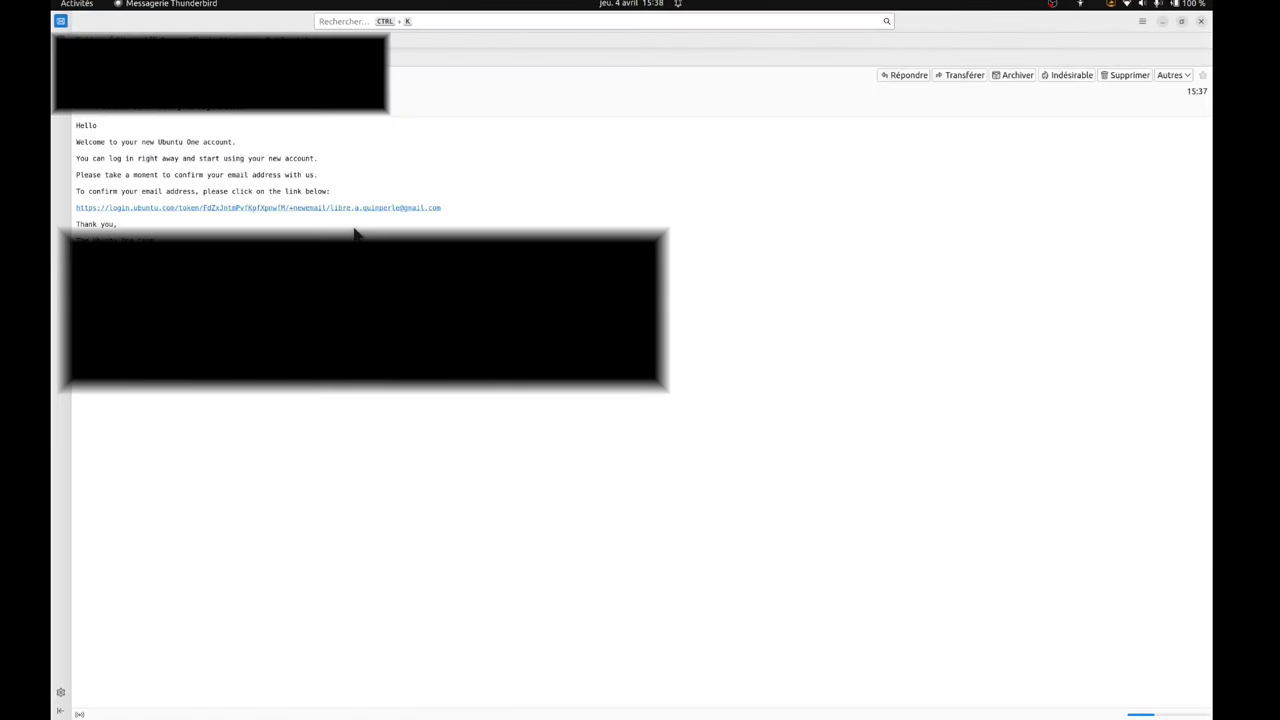
click(384, 210)
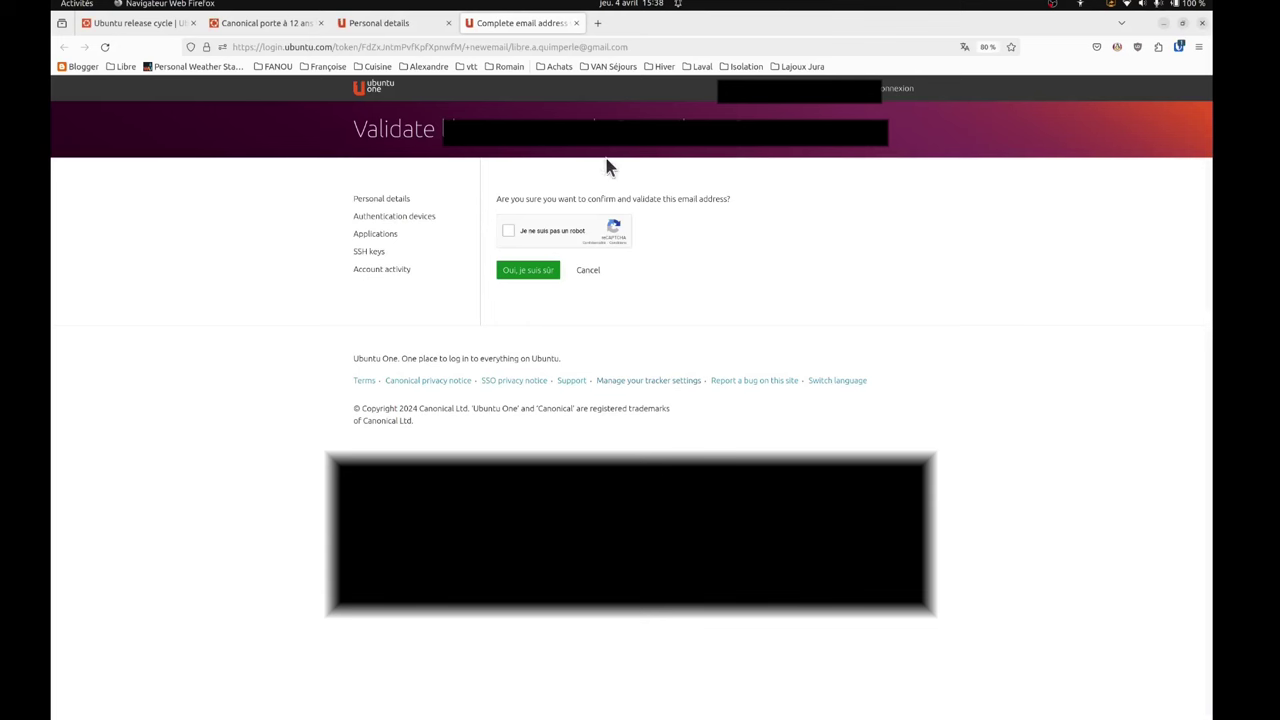
click(509, 232)
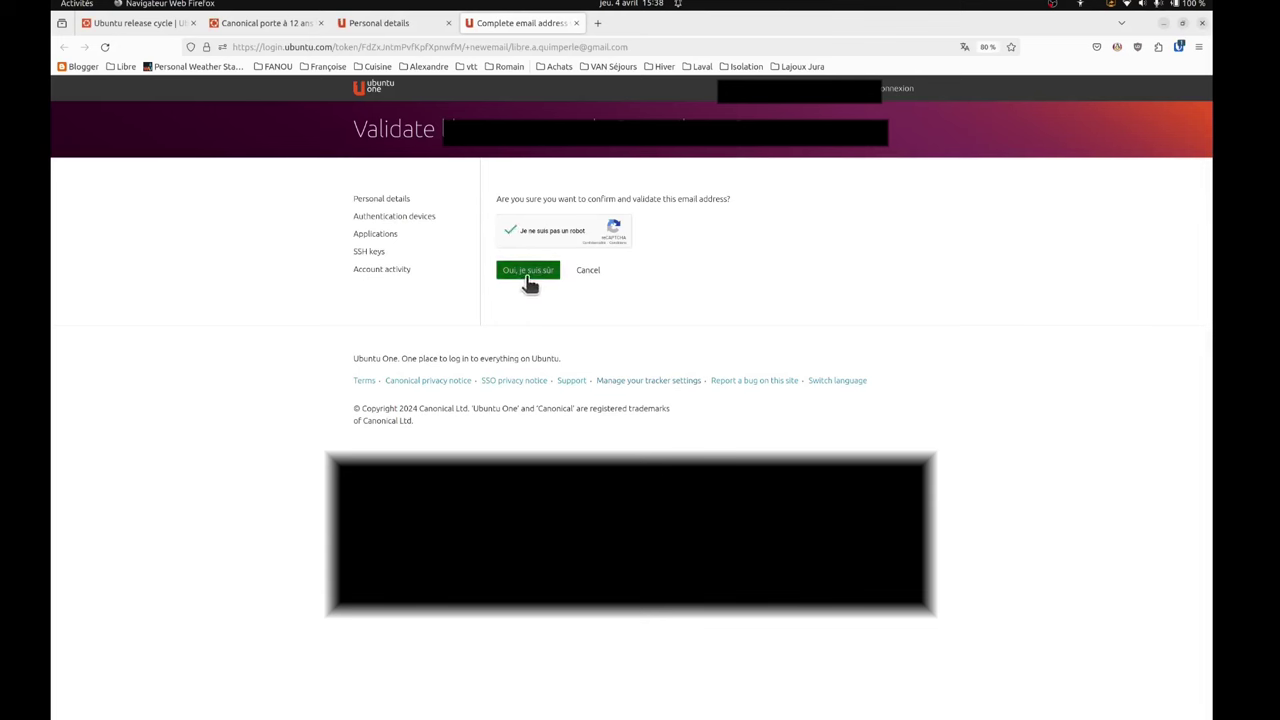
click(530, 278)
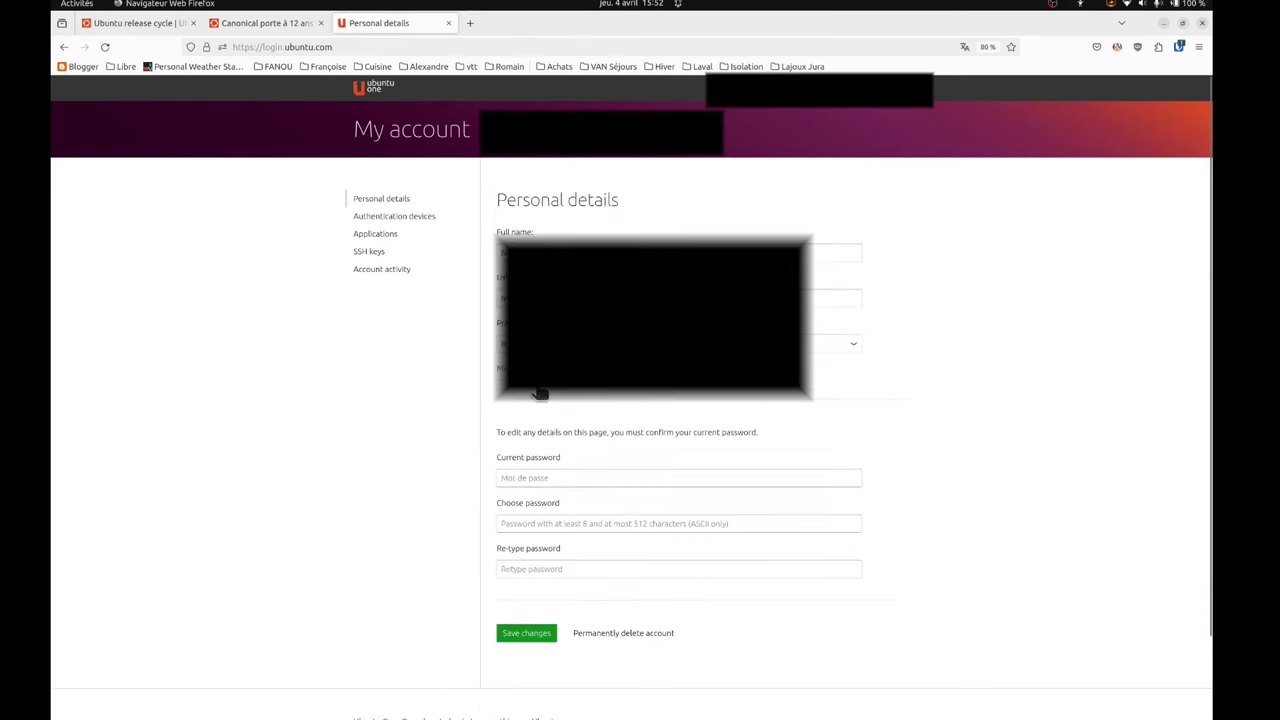
Return to the Ubuntu Pro activation dialog, load ubuntu.com/pro/attach in Firefox and authorise the Ubuntu One login
mouse_move(1030, 716)
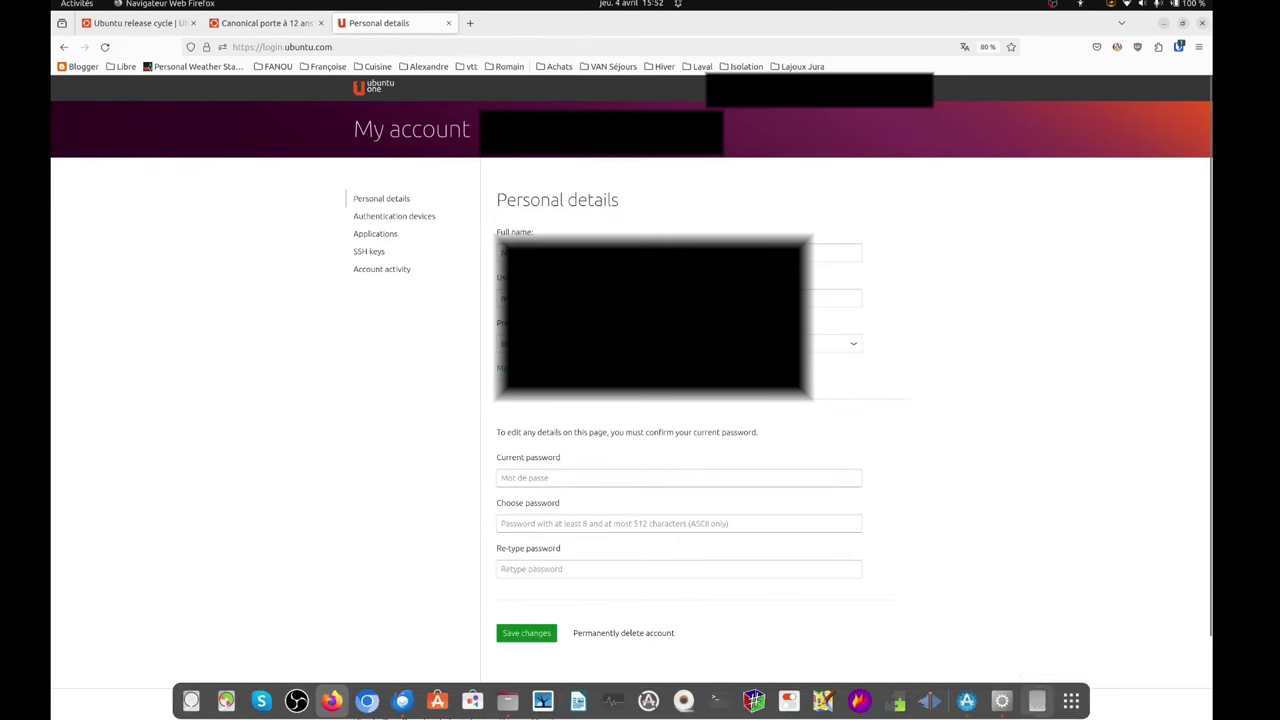
click(966, 705)
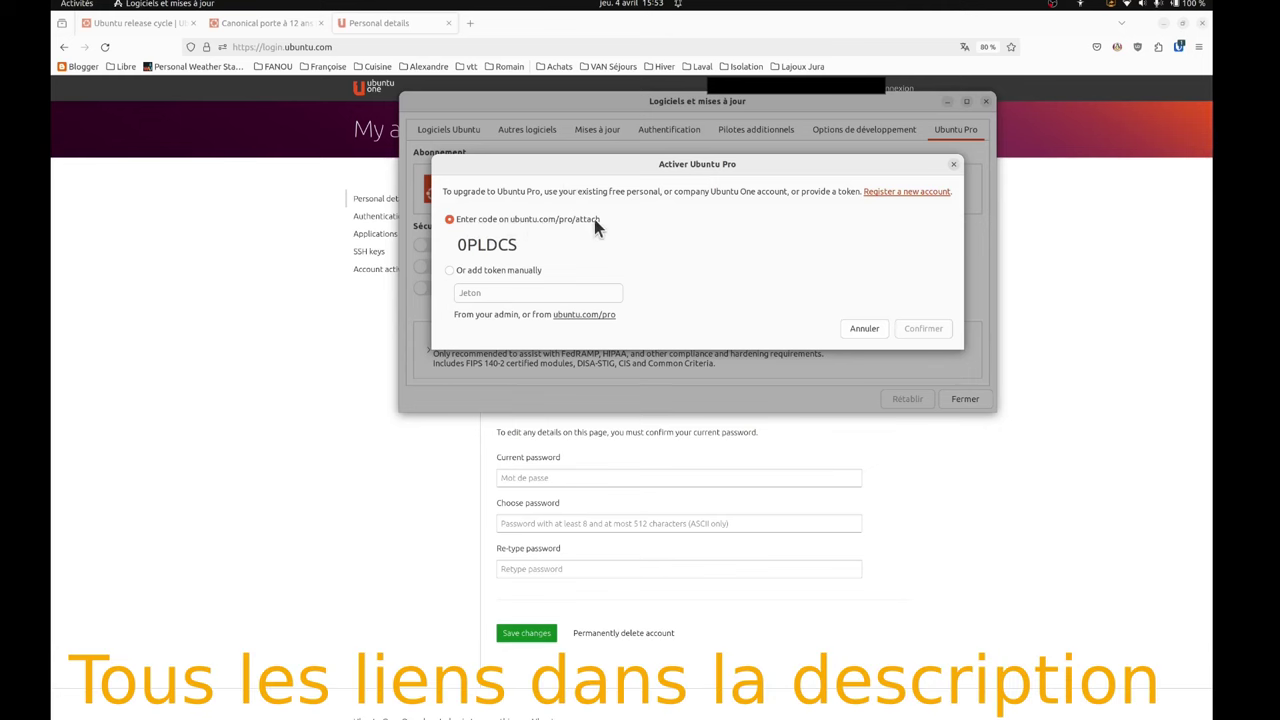
click(566, 220)
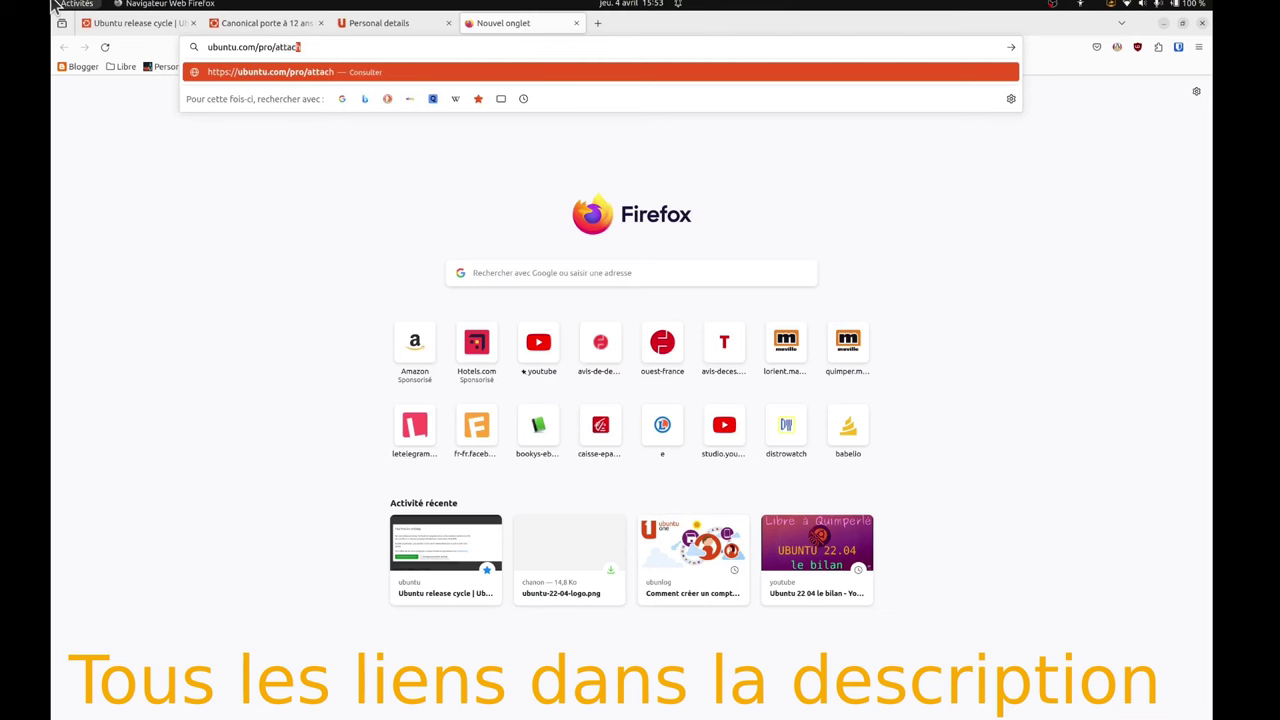
key(Return)
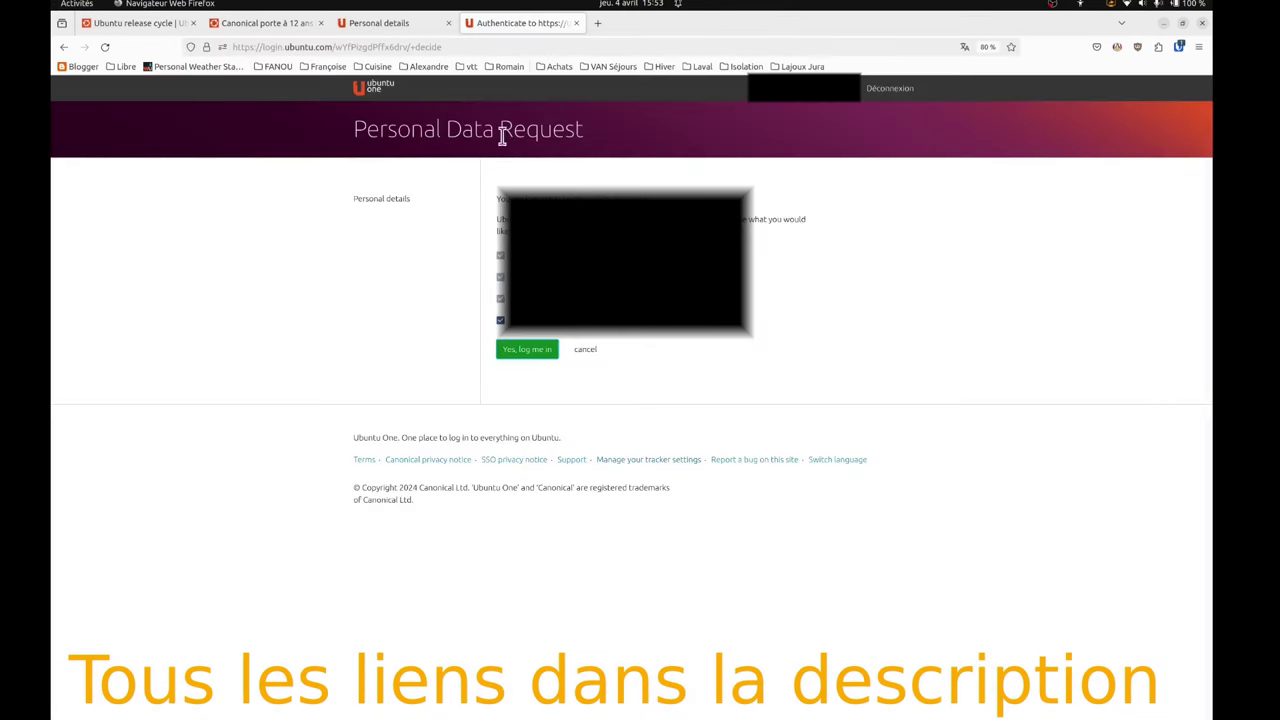
click(522, 355)
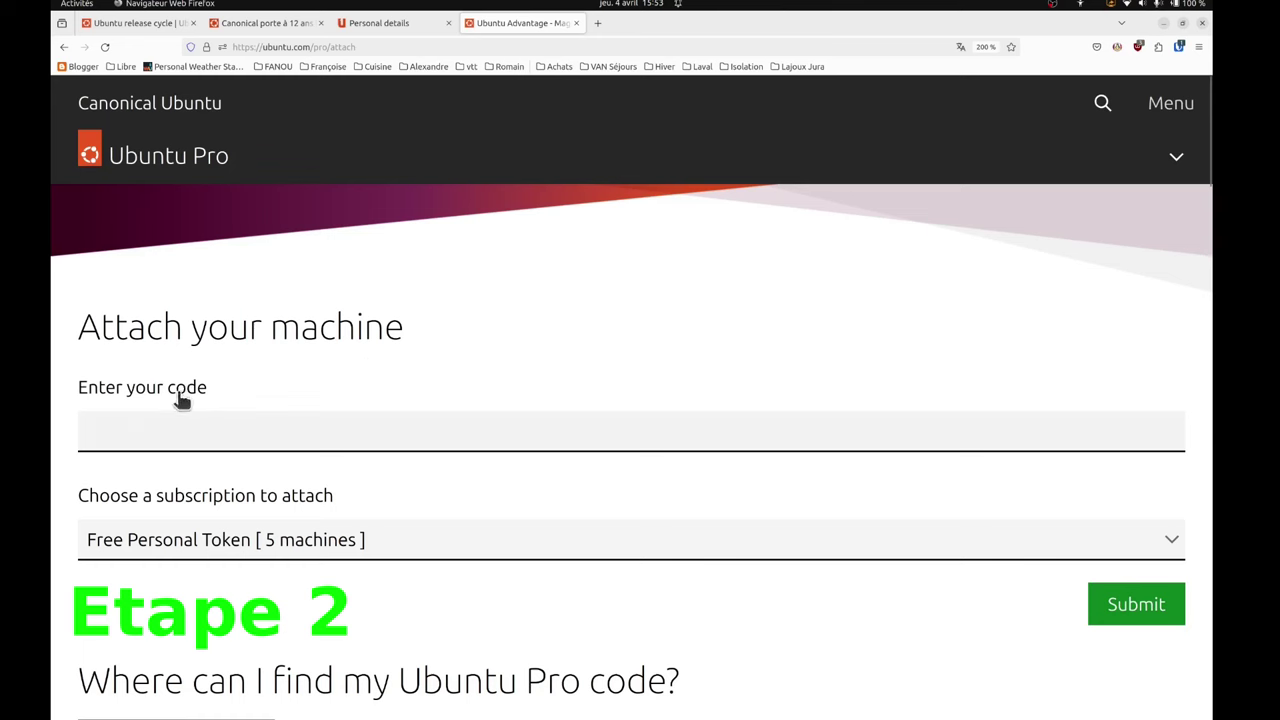
Copy the attach code from the Ubuntu Pro activation dialog into the code field of the Attach your machine page
mouse_move(960, 715)
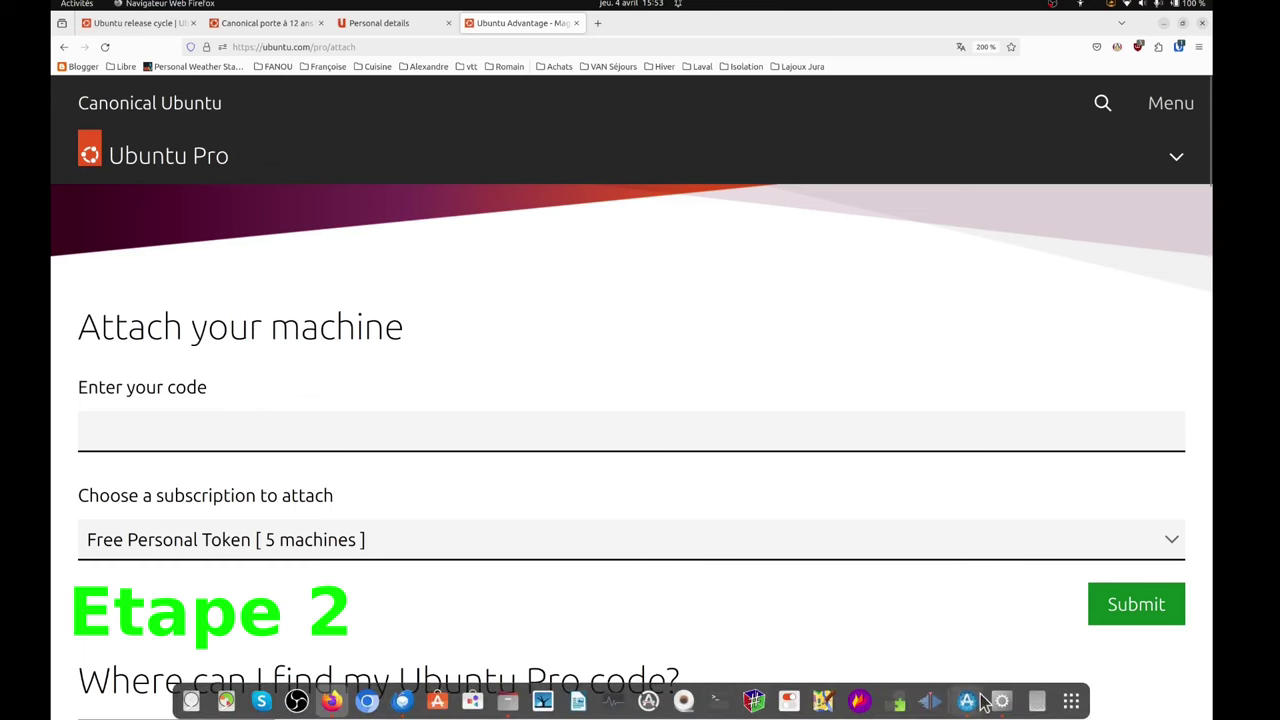
click(965, 703)
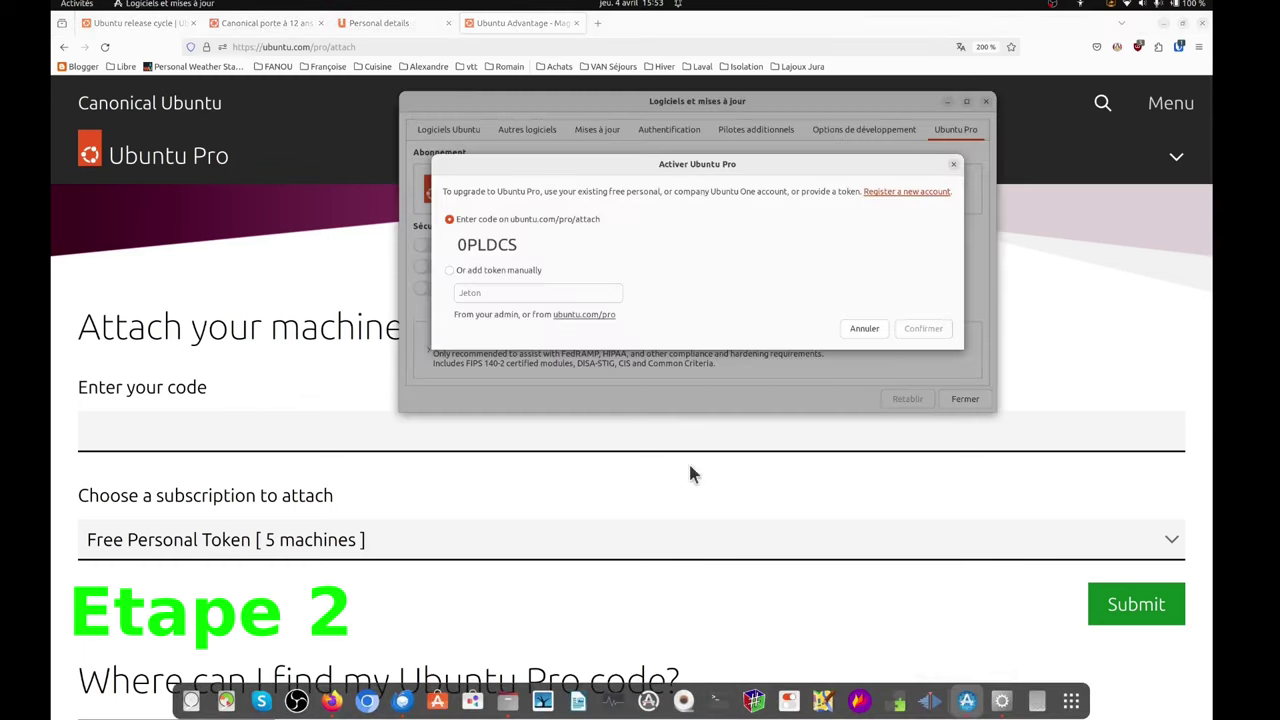
drag(458, 244, 518, 245)
right_click(510, 246)
click(531, 265)
click(148, 427)
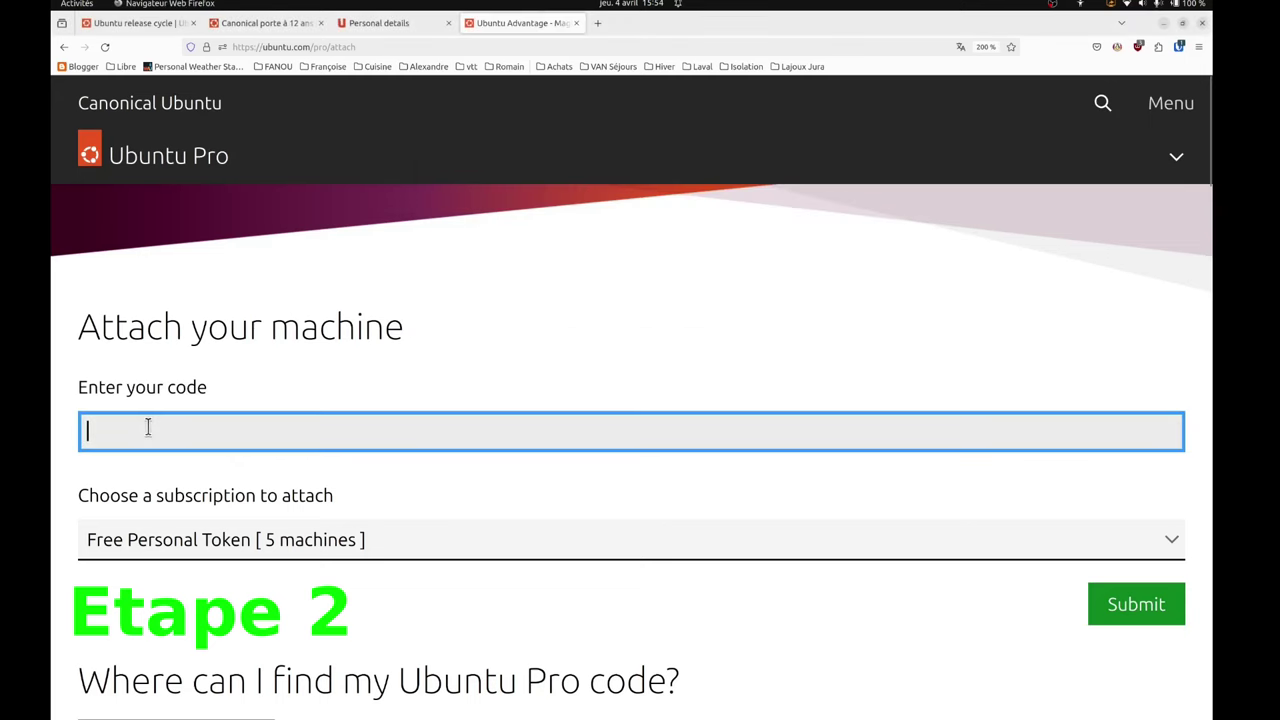
right_click(148, 427)
click(173, 502)
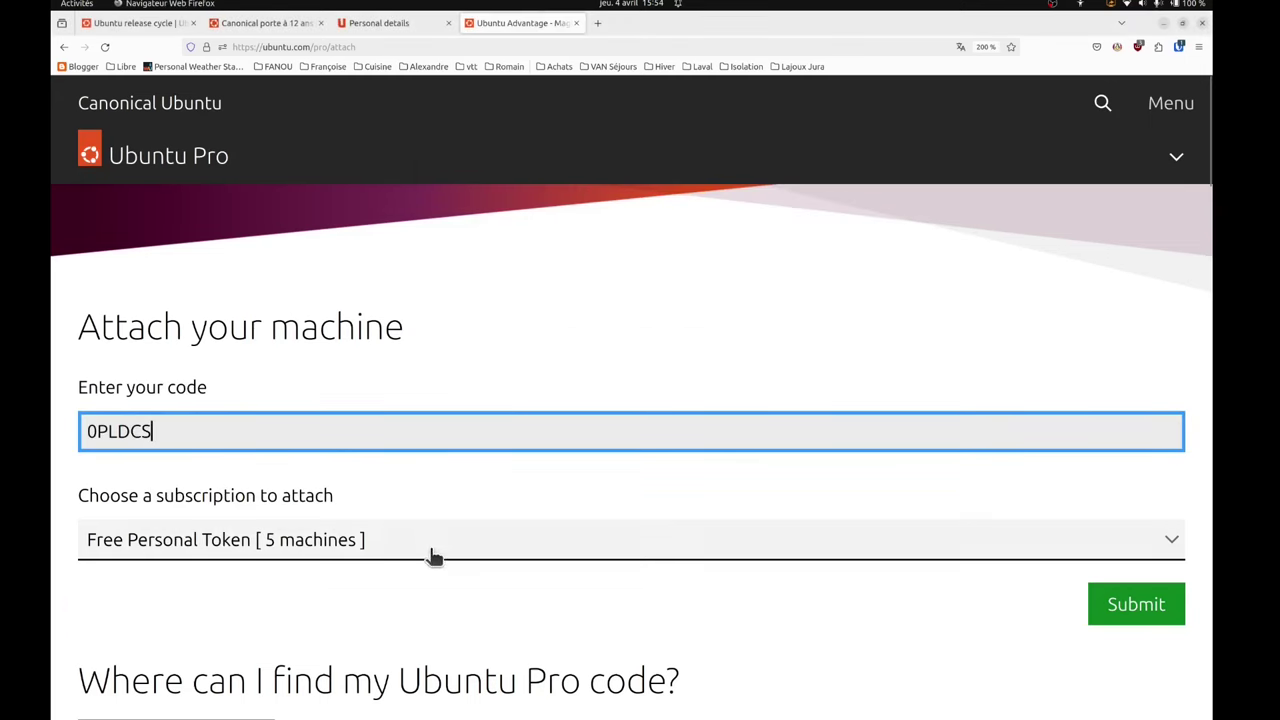
Review the Desktop instructions for finding the code, try to attach the machine with the entered code, and return to the code form
scroll(433, 556, down, 4)
scroll(266, 211, up, 3)
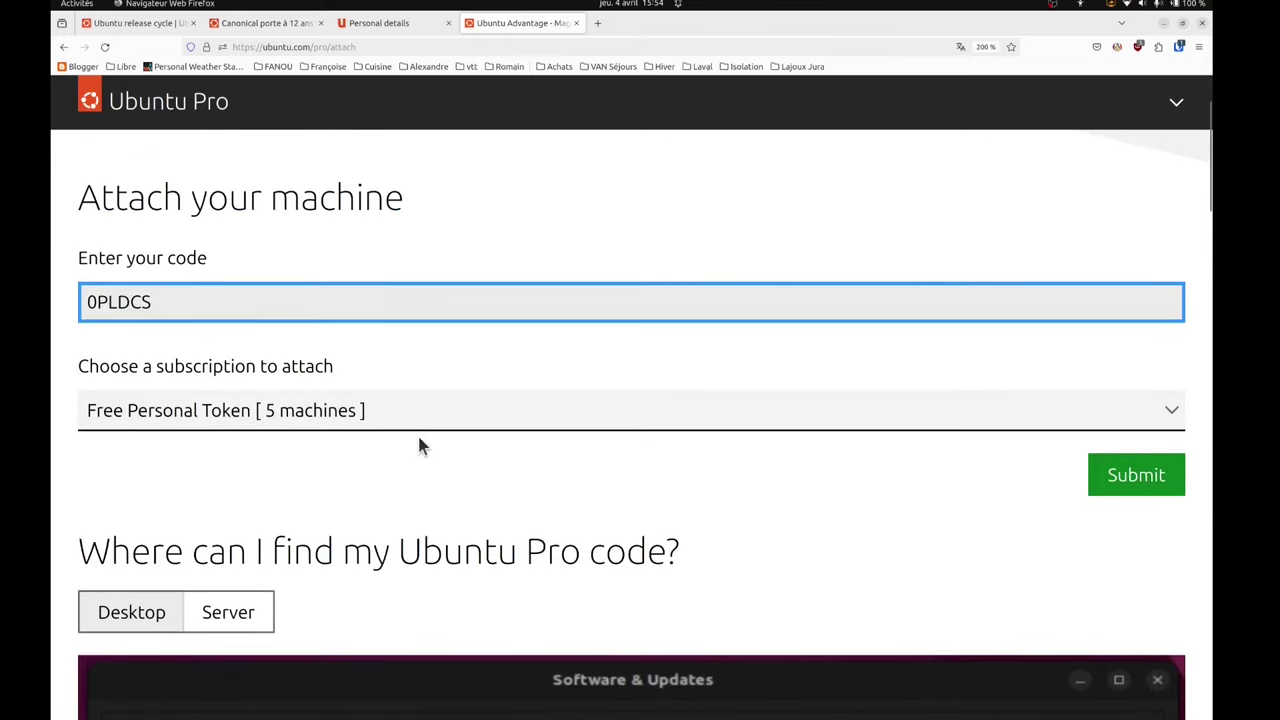
scroll(420, 447, down, 3)
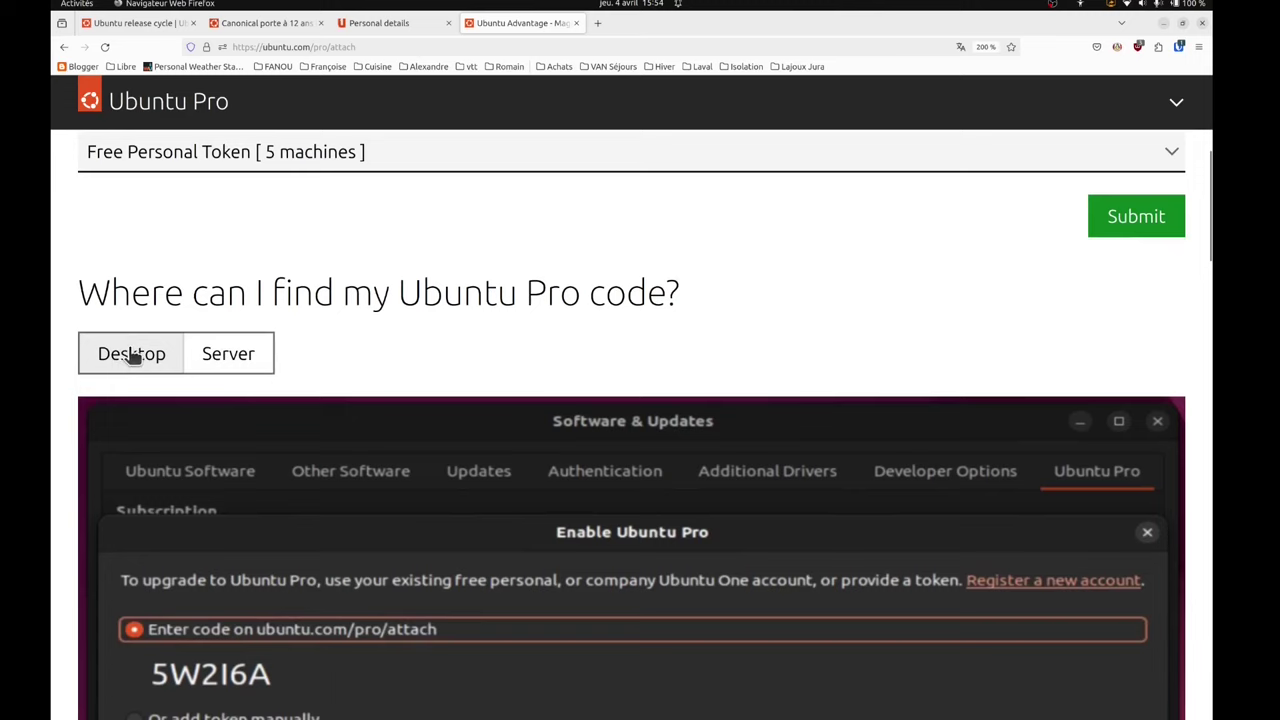
scroll(485, 330, down, 9)
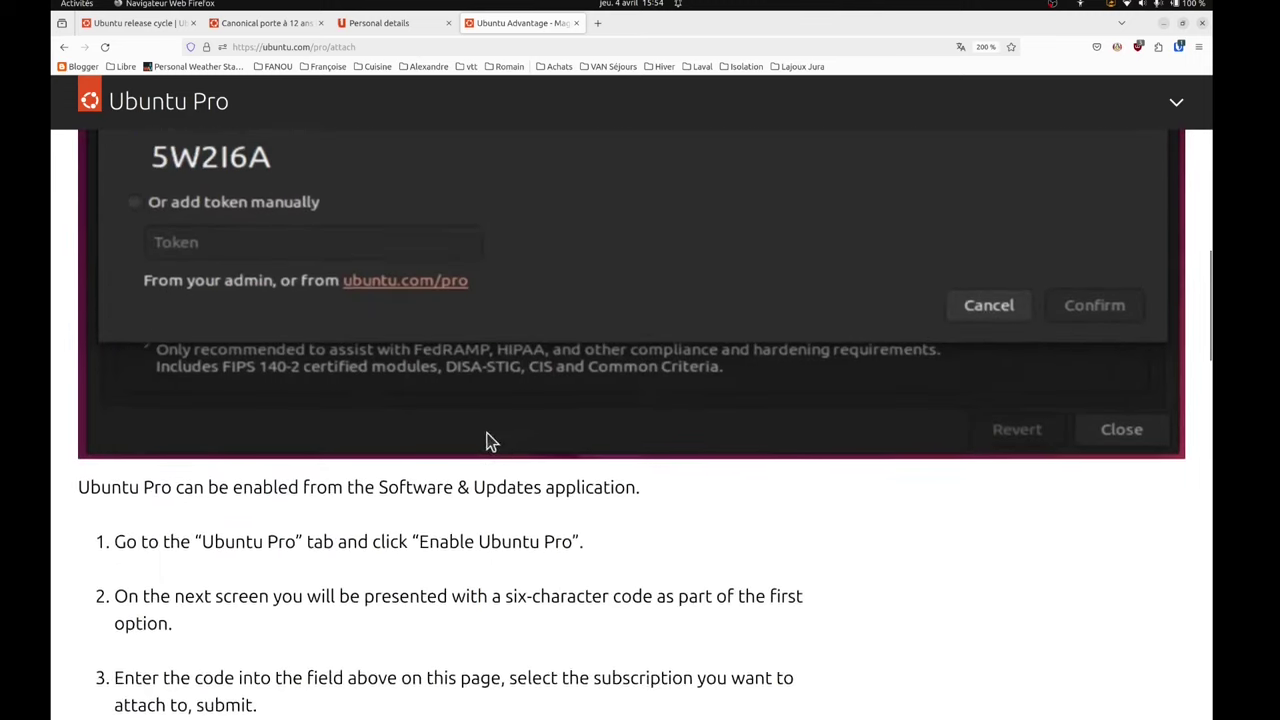
scroll(455, 445, down, 6)
scroll(455, 440, up, 14)
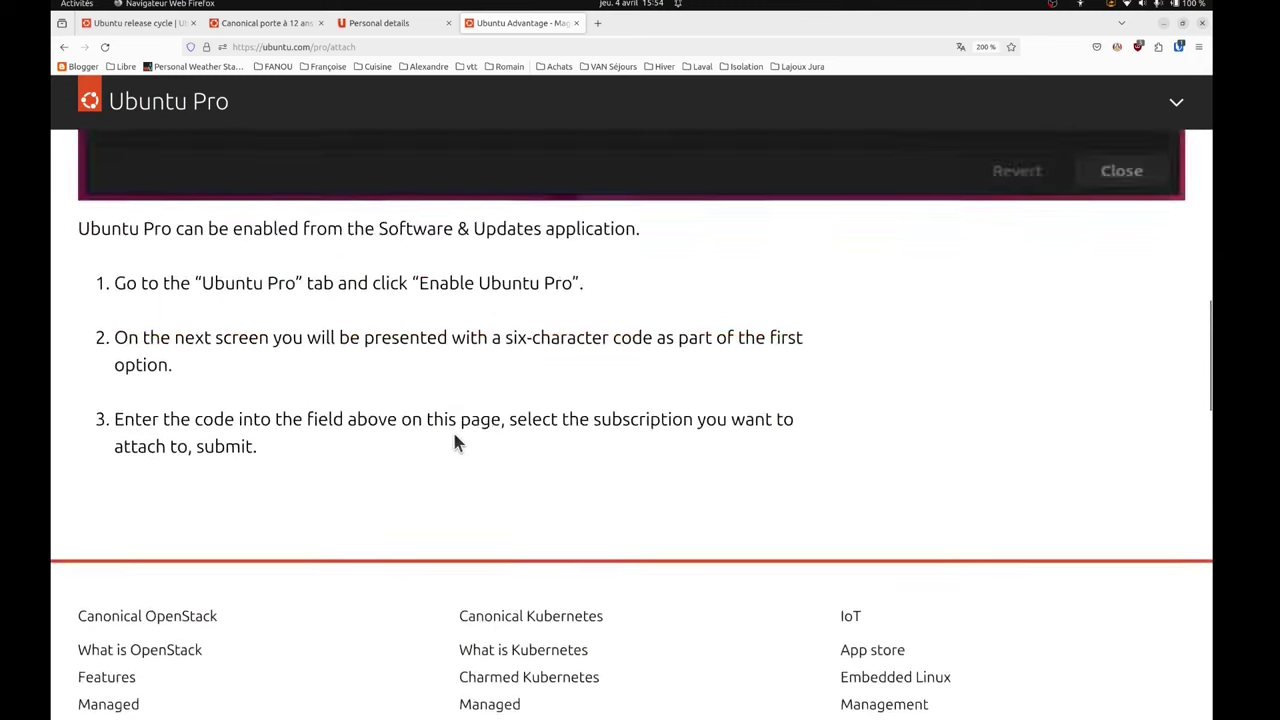
scroll(454, 433, up, 5)
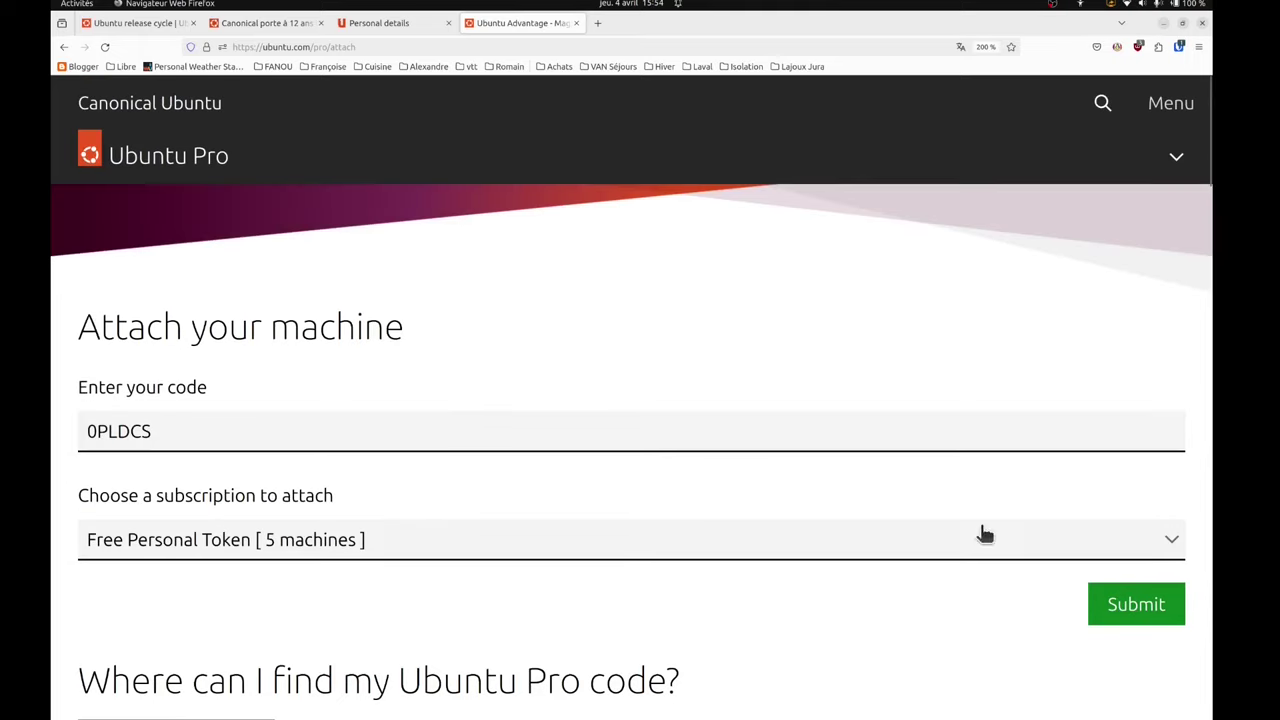
click(1133, 617)
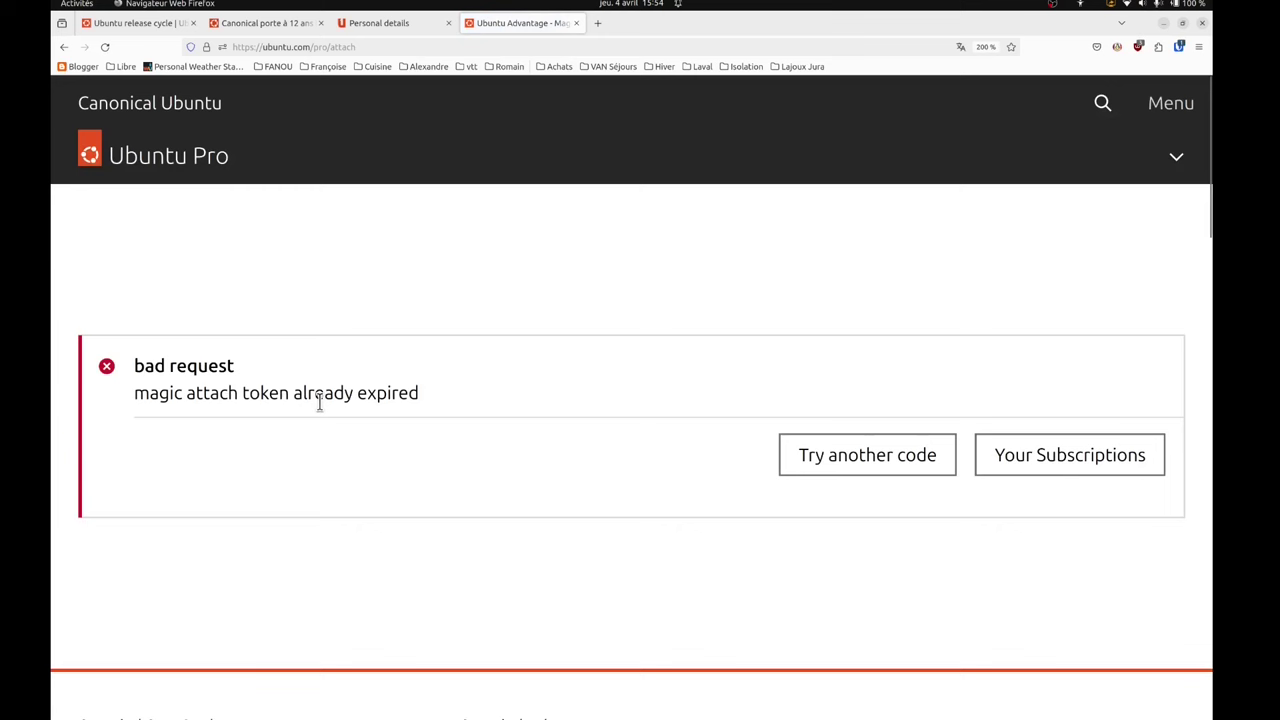
click(866, 470)
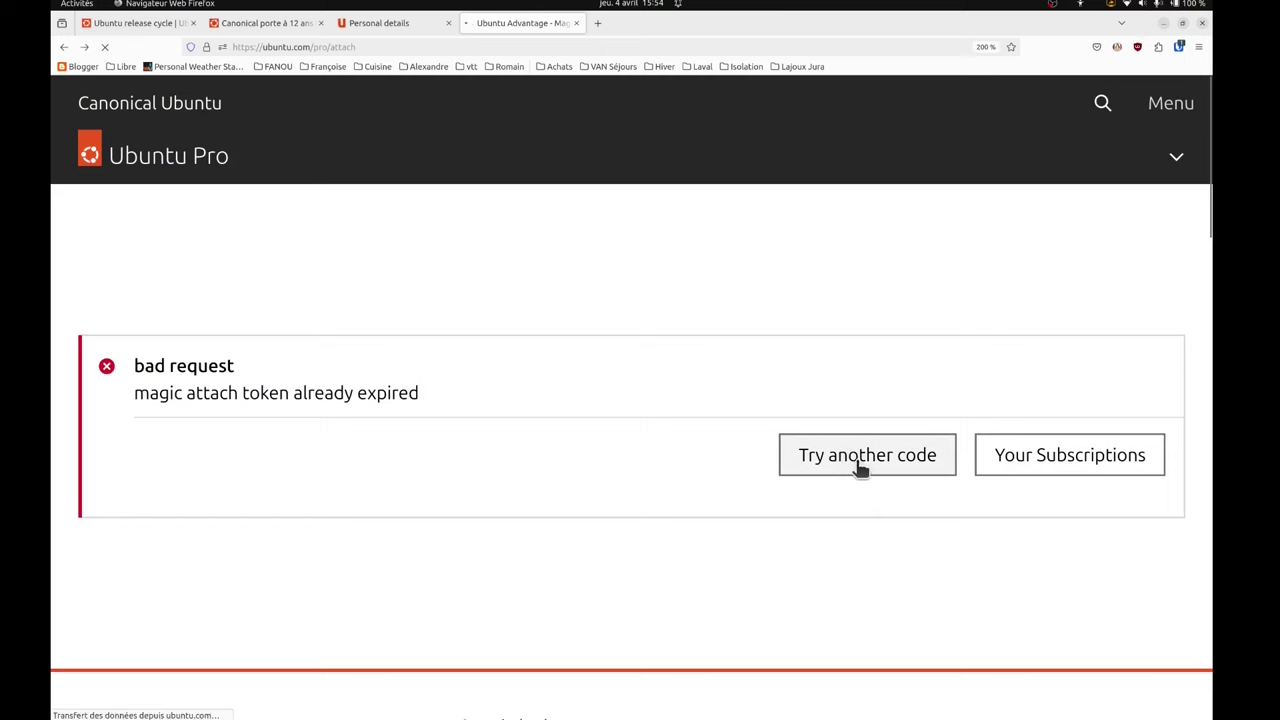
Return to Software & Updates, cancel the pending Ubuntu Pro activation and start it again to generate a new attach code
scroll(660, 560, down, 5)
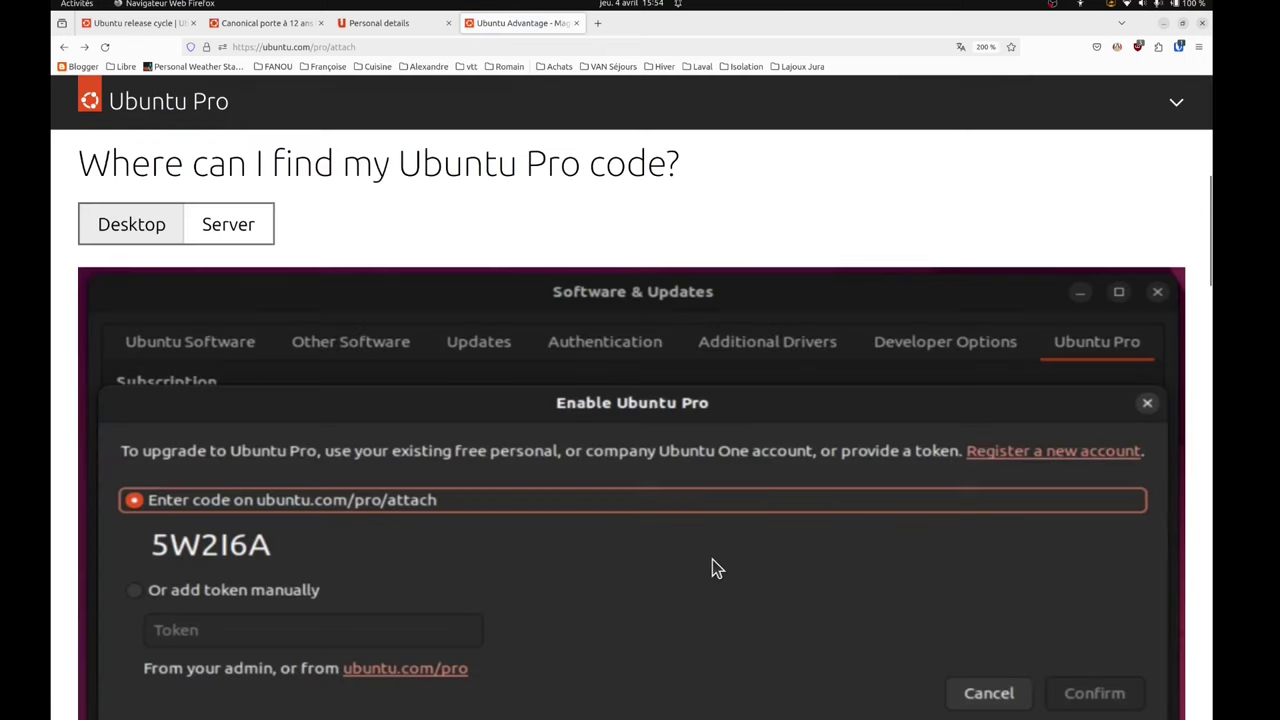
mouse_move(940, 716)
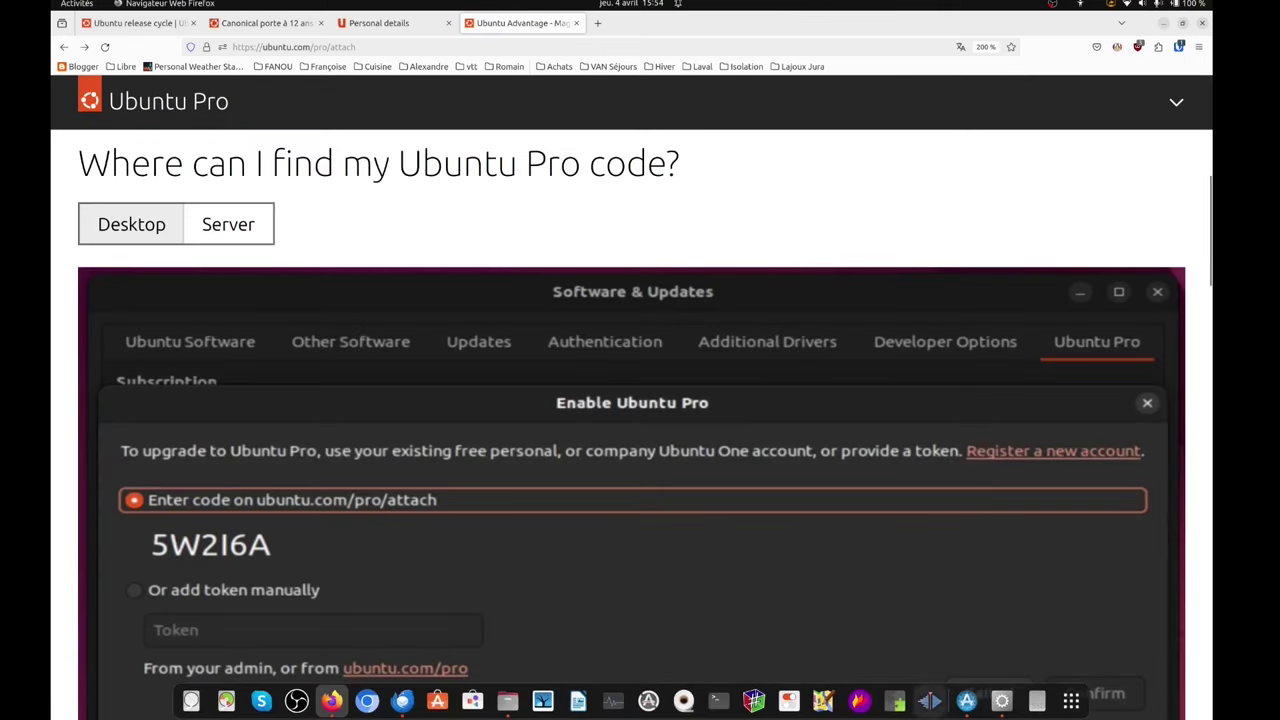
click(968, 703)
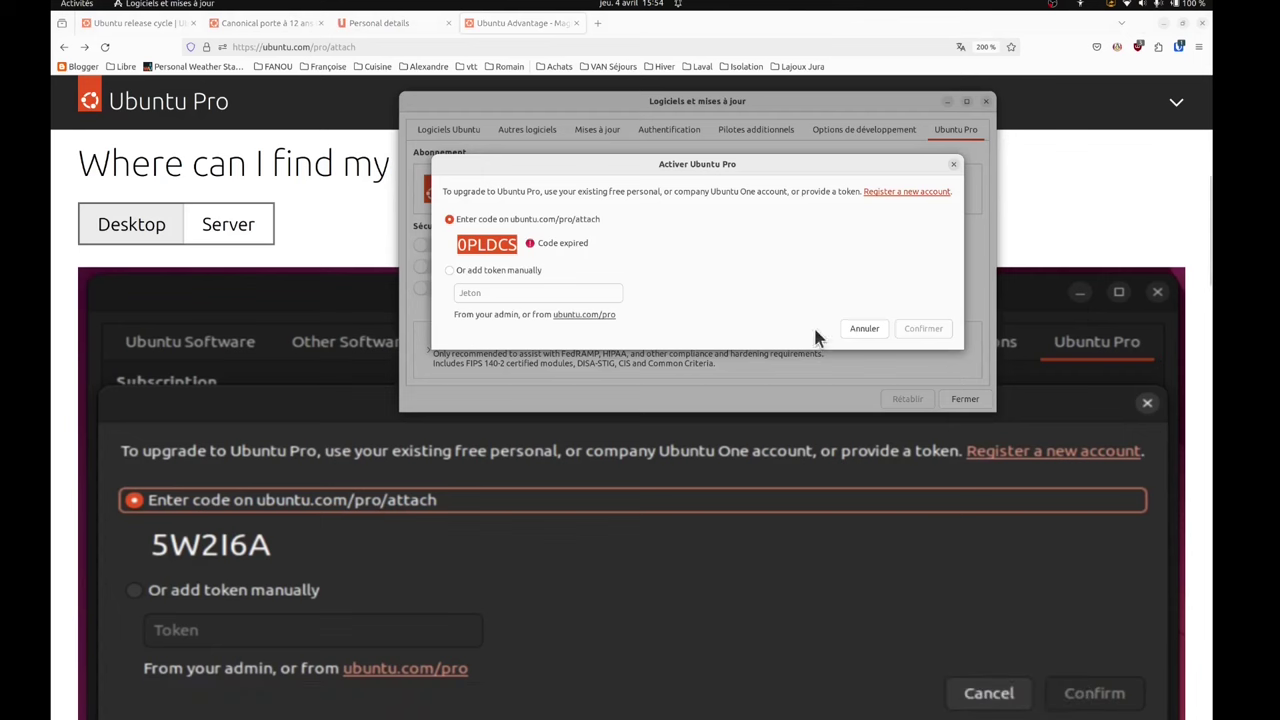
click(863, 331)
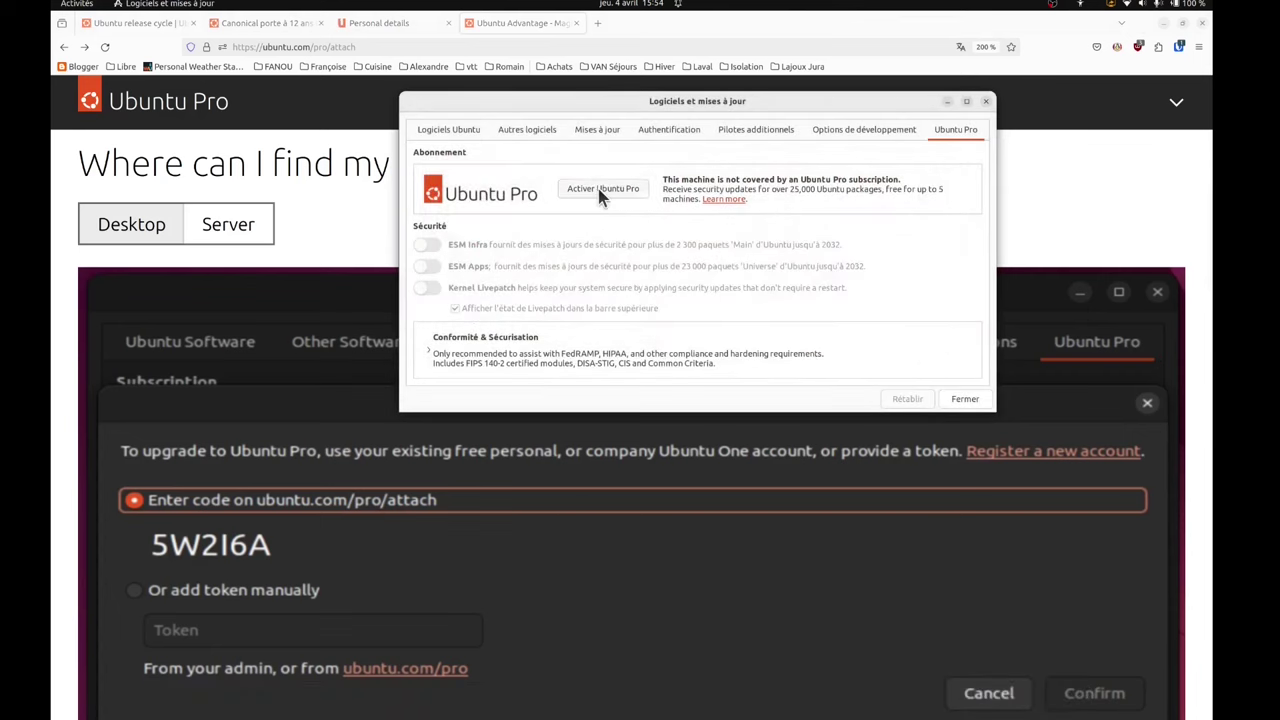
click(600, 190)
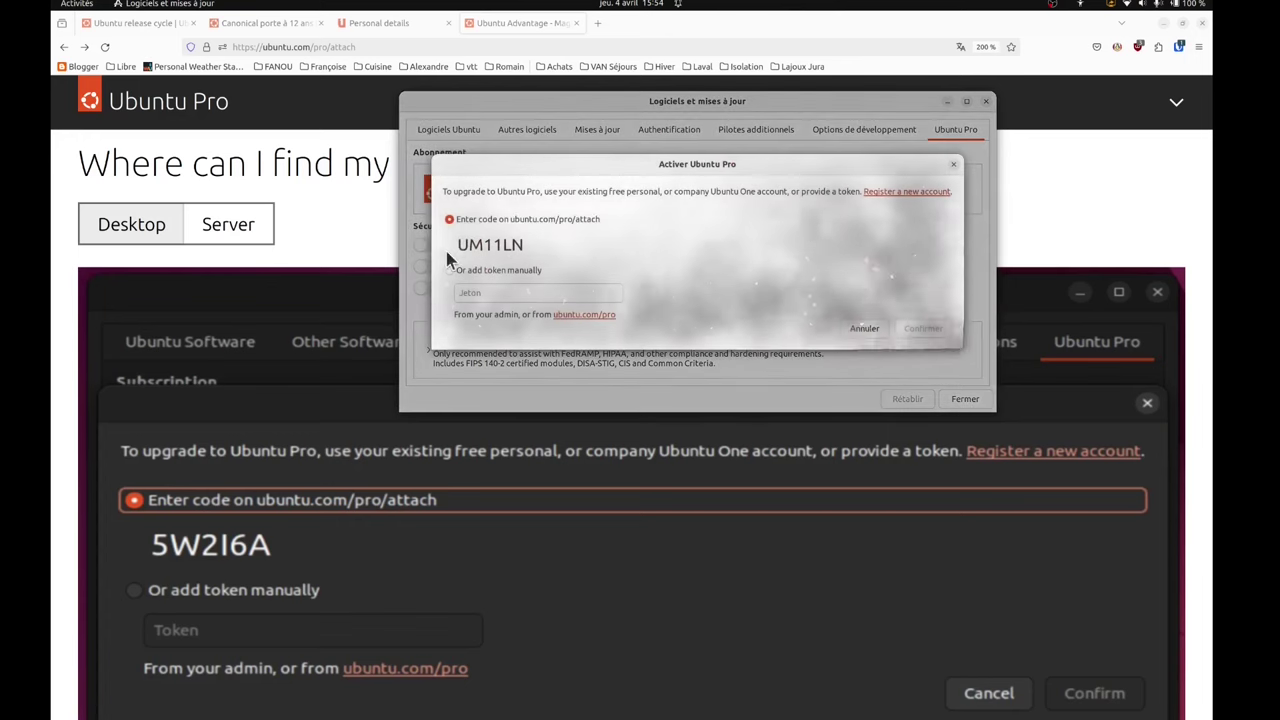
Copy the new attach code from the activation dialog into the code field of the web page in Firefox
drag(457, 246, 521, 247)
right_click(521, 248)
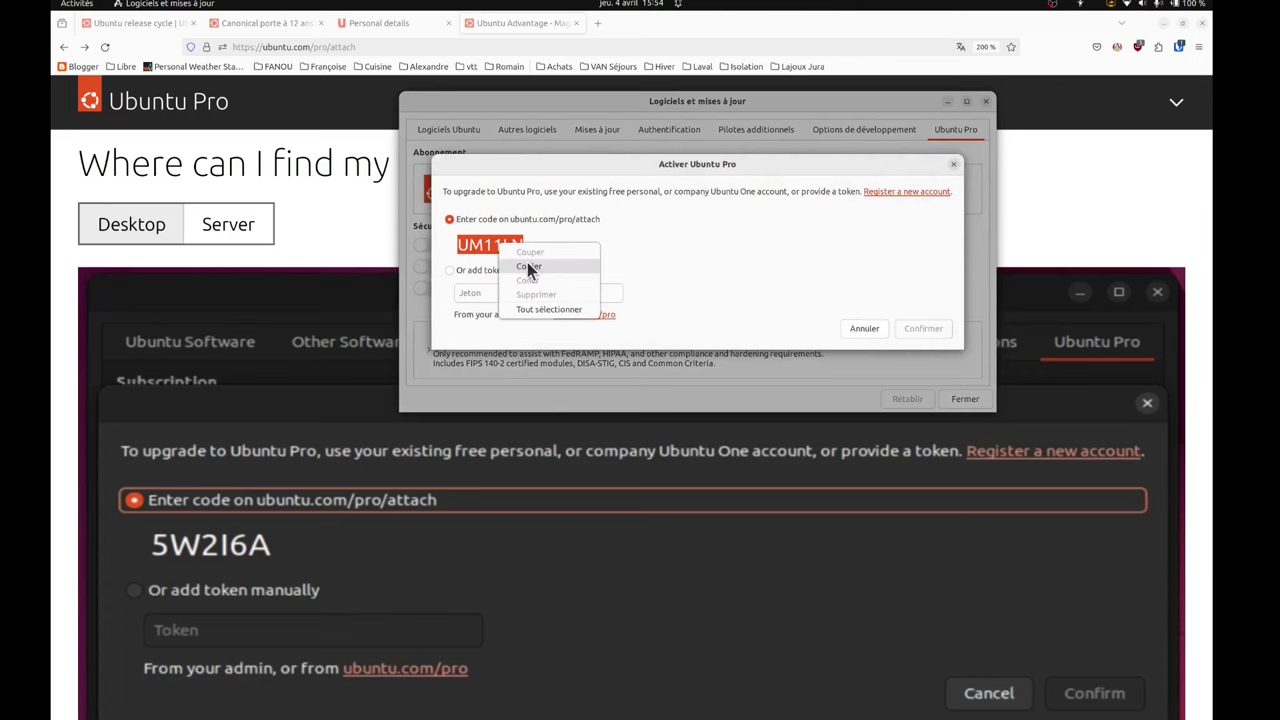
click(528, 265)
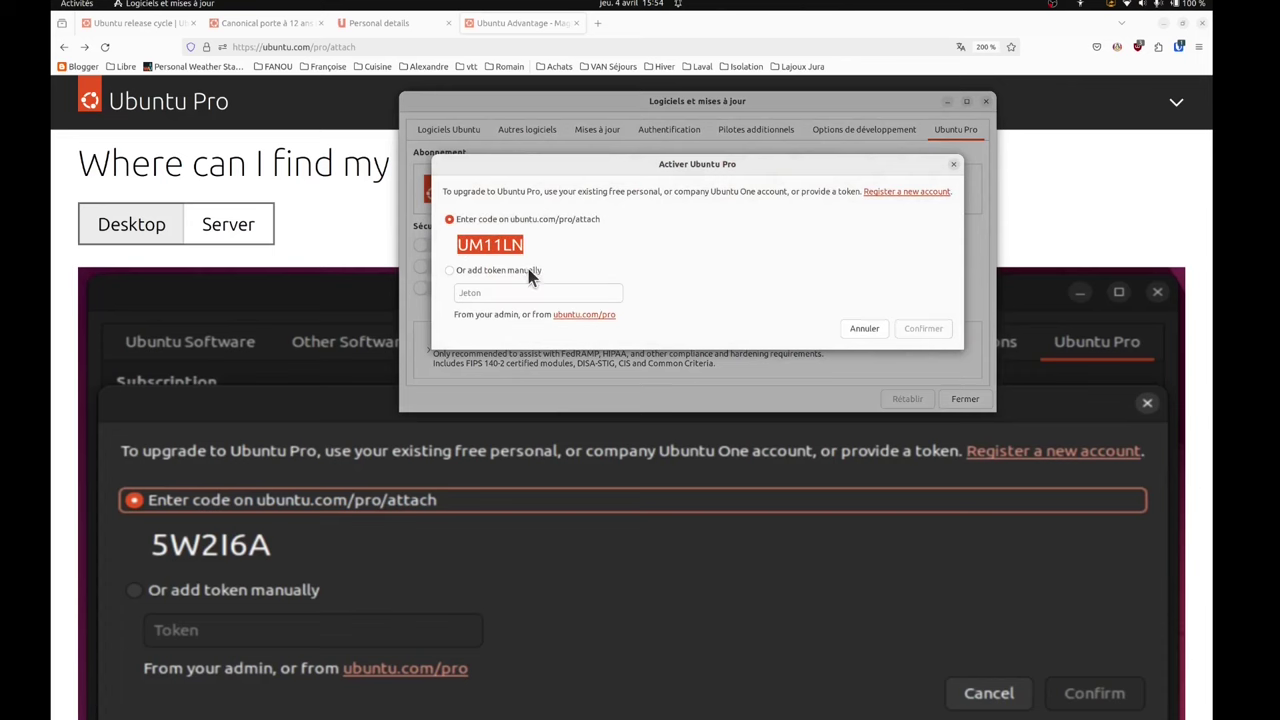
click(326, 258)
scroll(331, 340, up, 5)
click(112, 437)
right_click(113, 438)
click(141, 509)
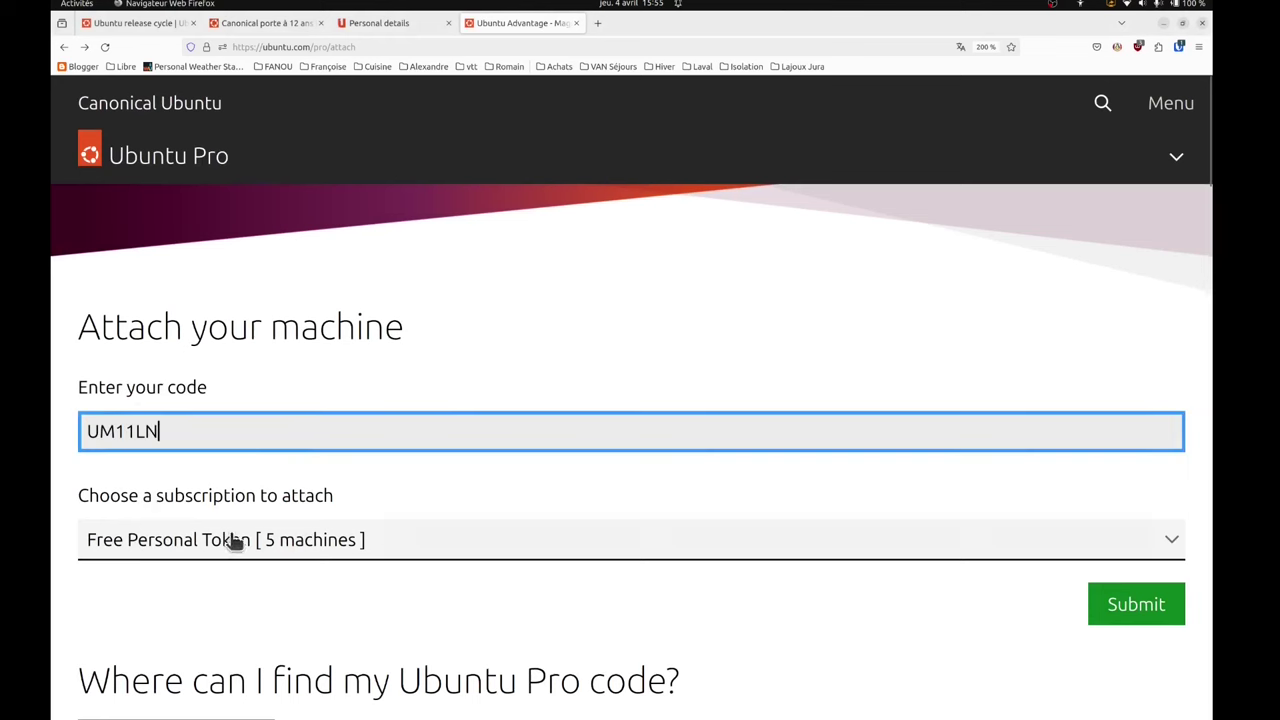
Submit the attach form with the Free Personal Token [ 5 machines ] subscription
click(272, 540)
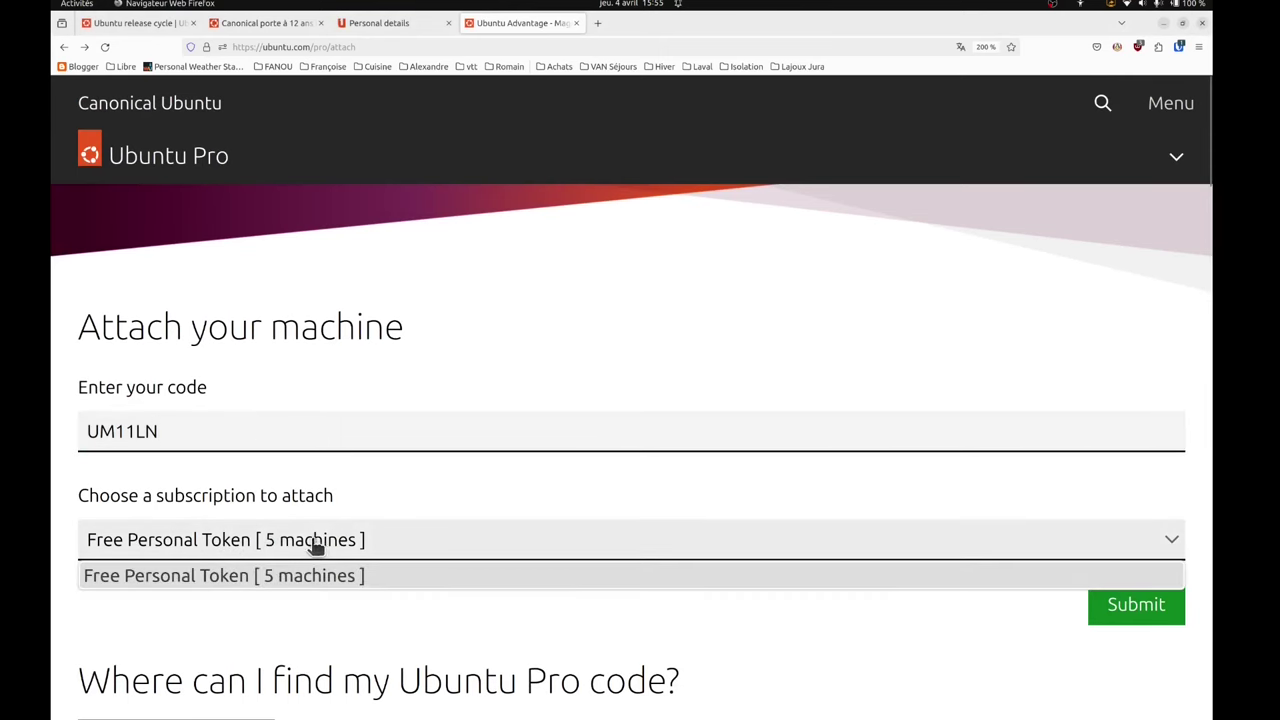
click(318, 541)
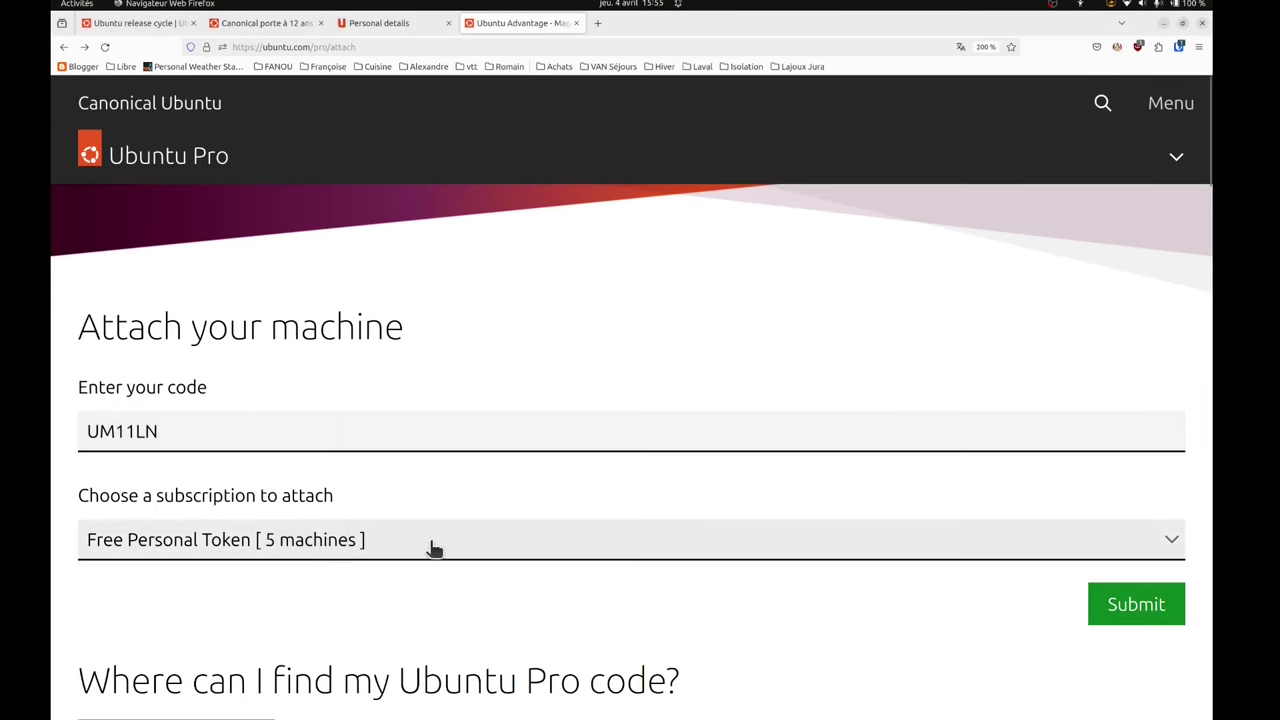
scroll(434, 546, down, 3)
click(117, 357)
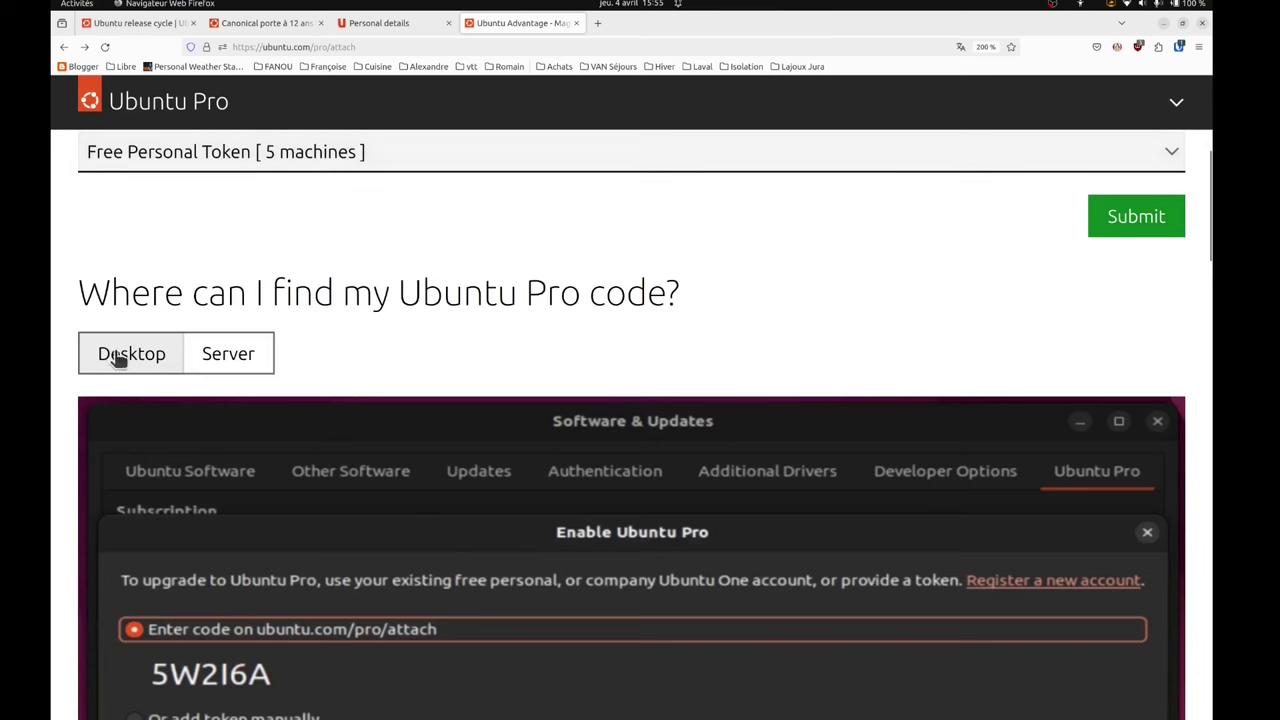
click(1133, 220)
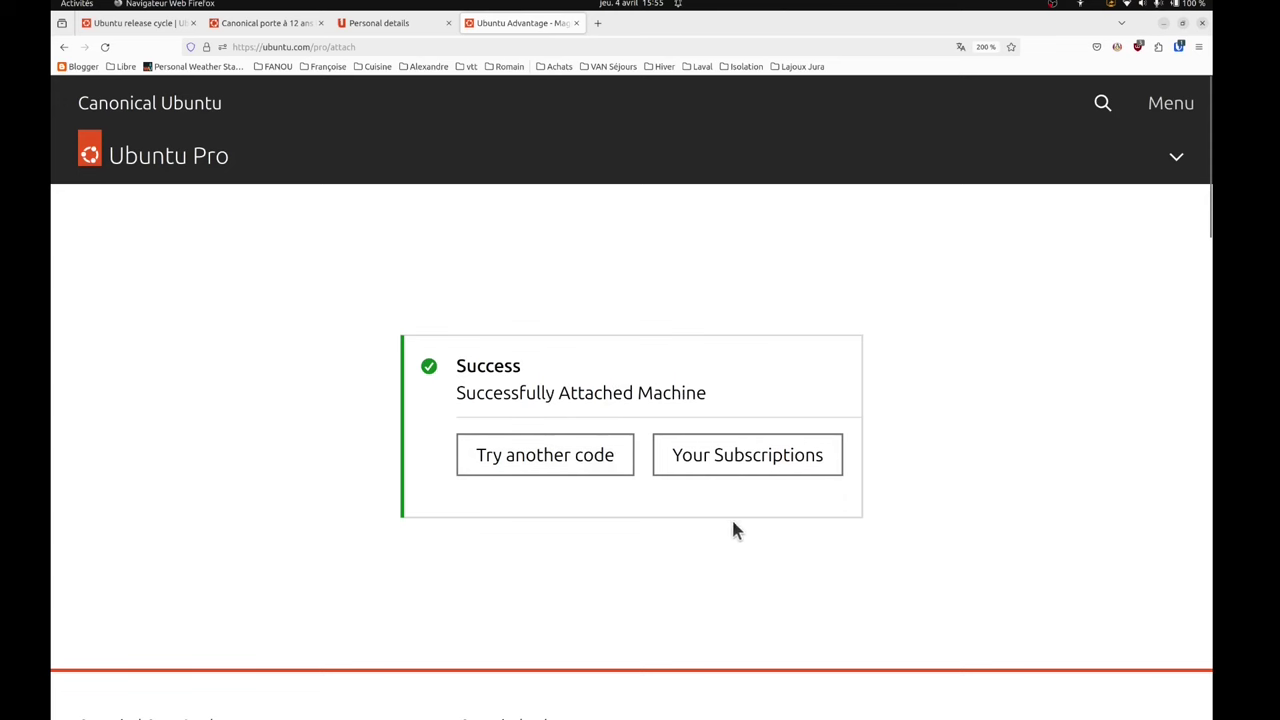
scroll(477, 400, down, 5)
scroll(477, 418, up, 5)
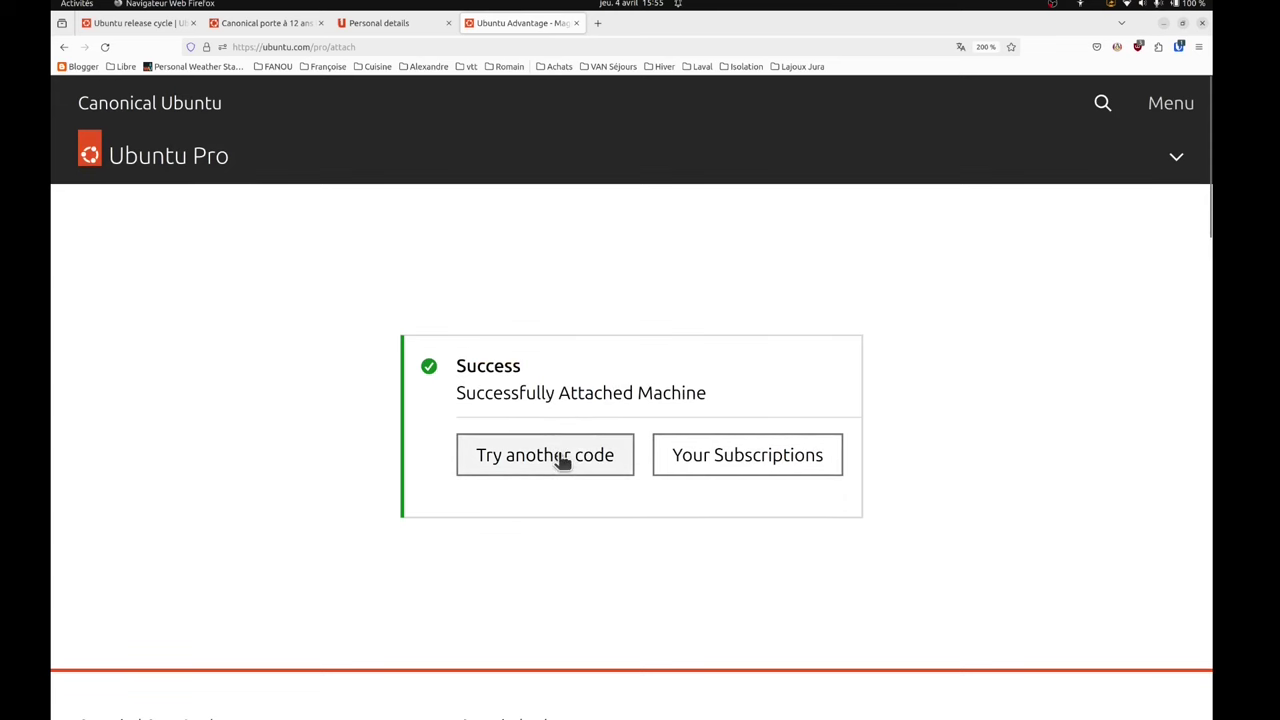
mouse_move(850, 712)
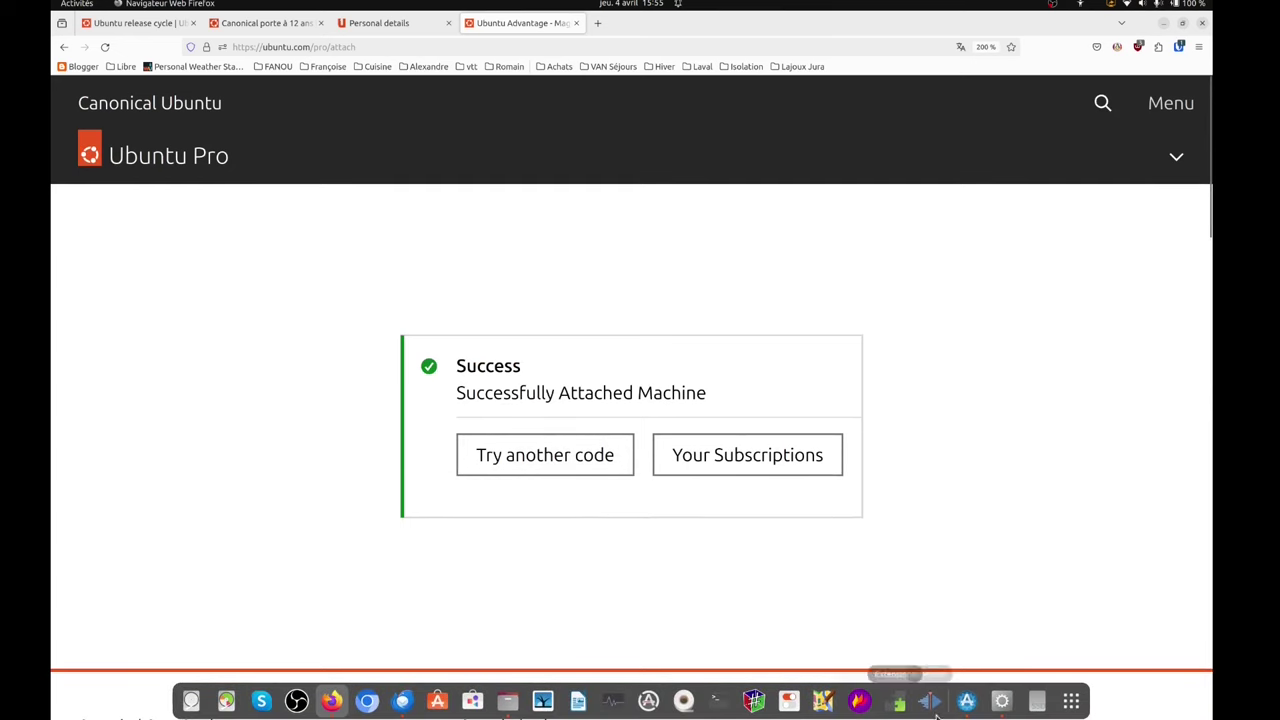
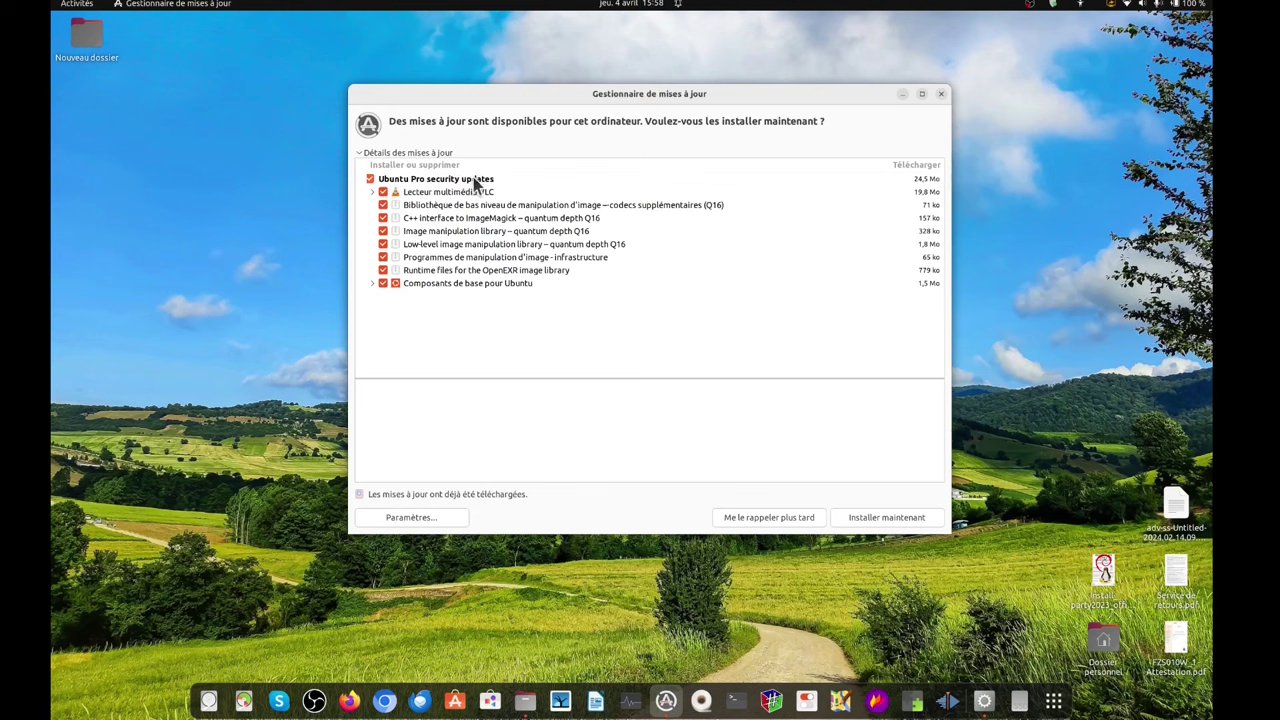
Examine the Ubuntu base component updates and the Ubuntu Pro settings, including the compliance and hardening options
click(374, 284)
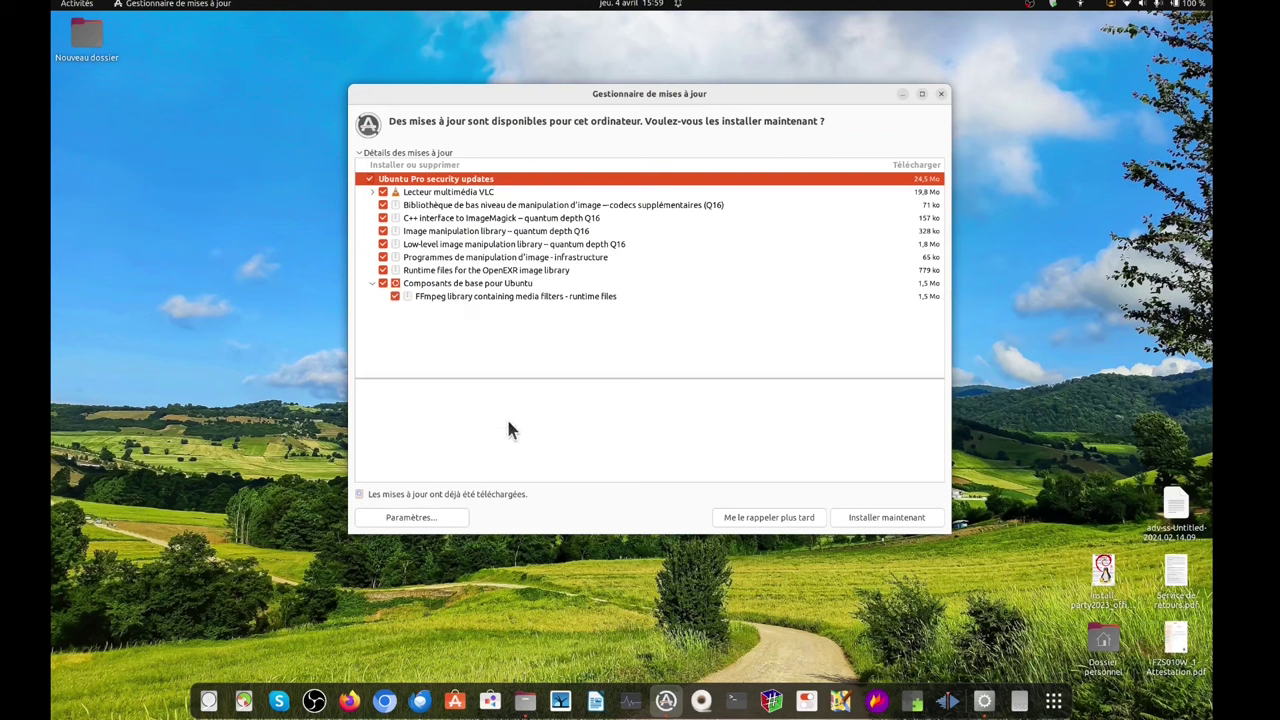
click(443, 517)
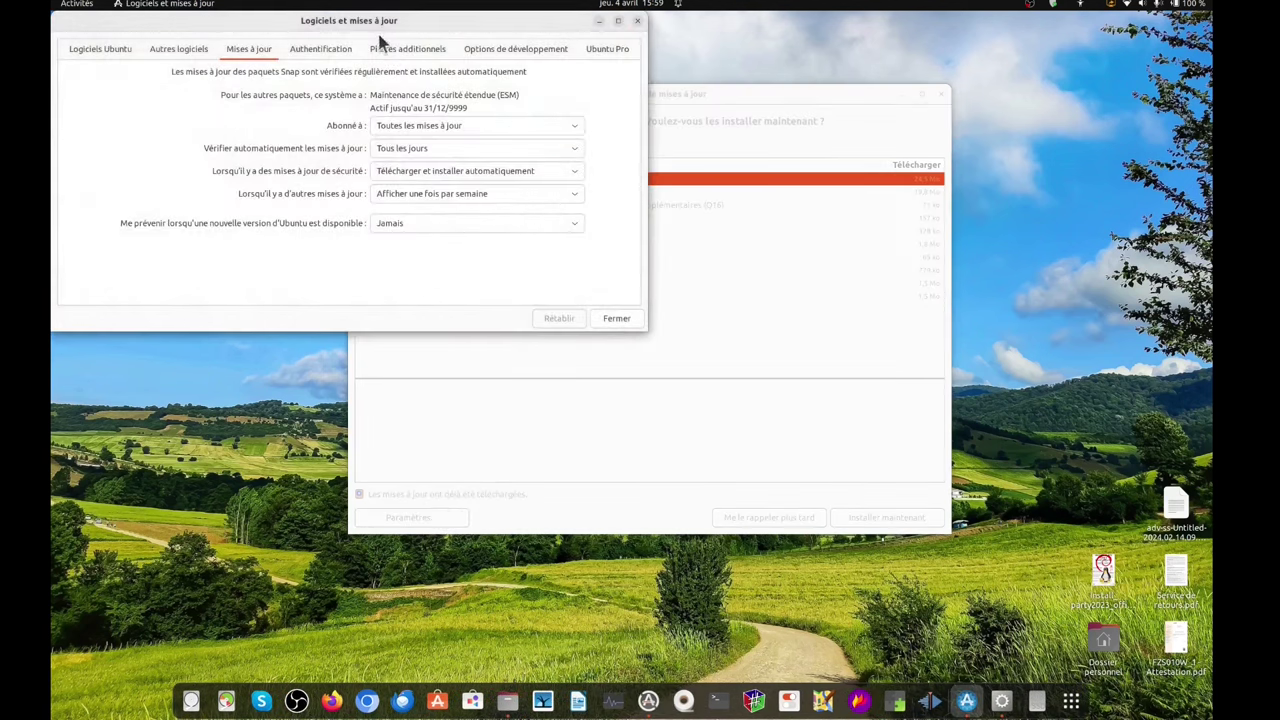
drag(371, 29, 592, 120)
click(828, 139)
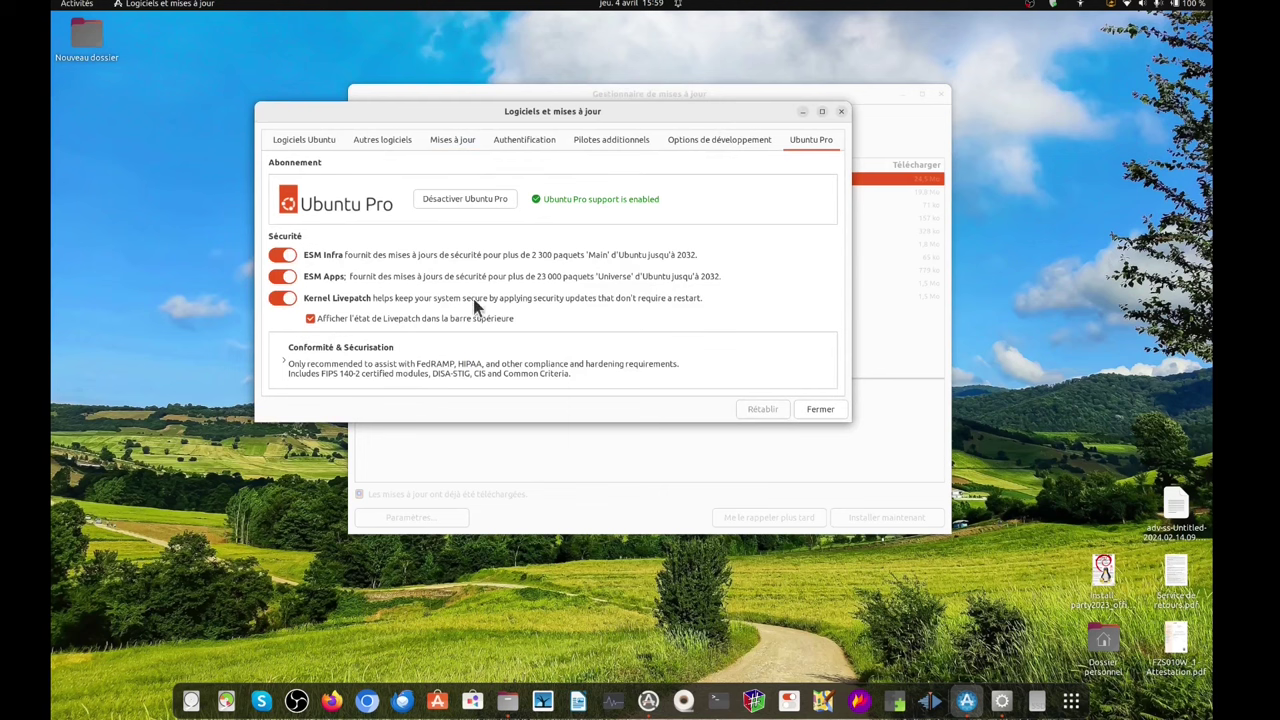
click(470, 364)
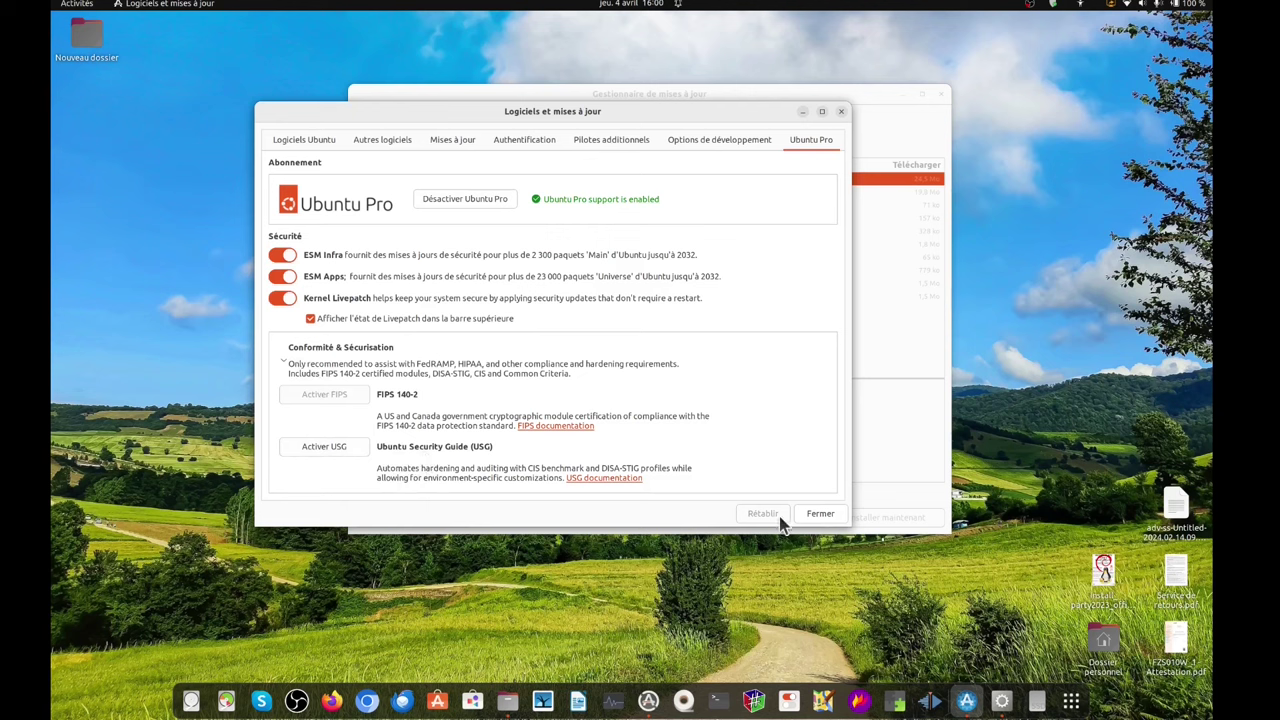
click(819, 514)
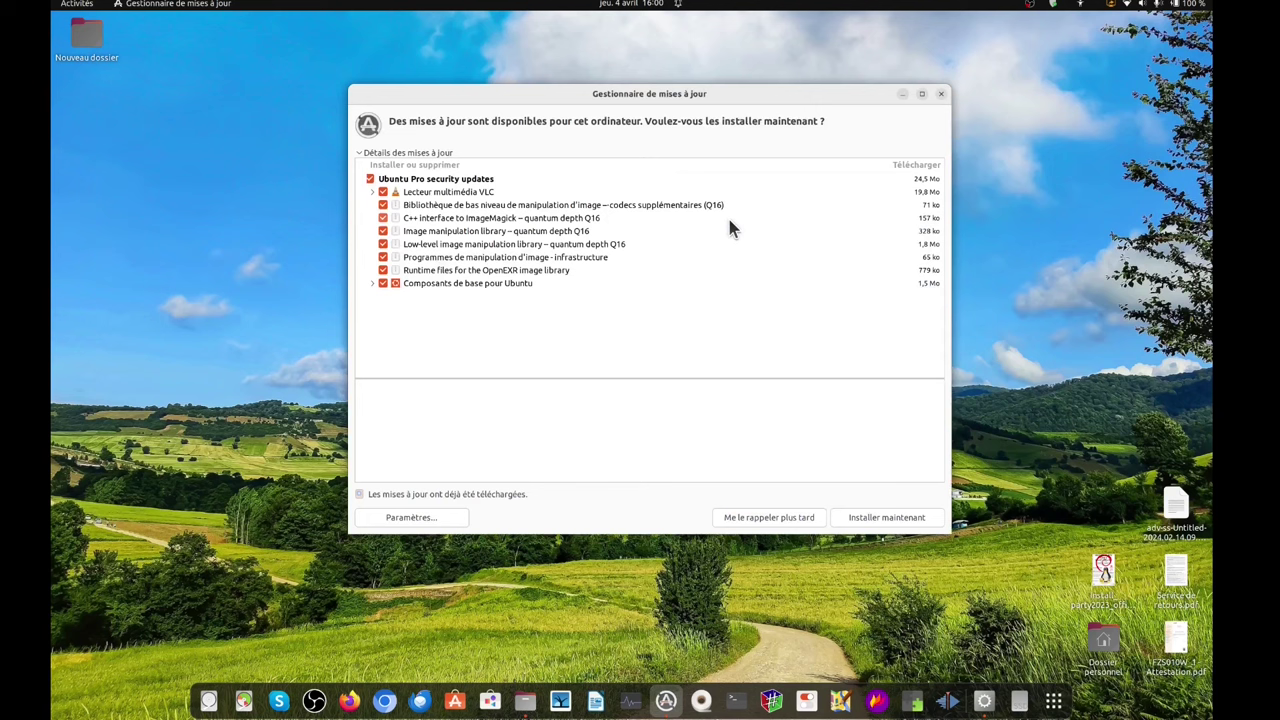
Install the Ubuntu Pro security updates and close the update manager
click(883, 518)
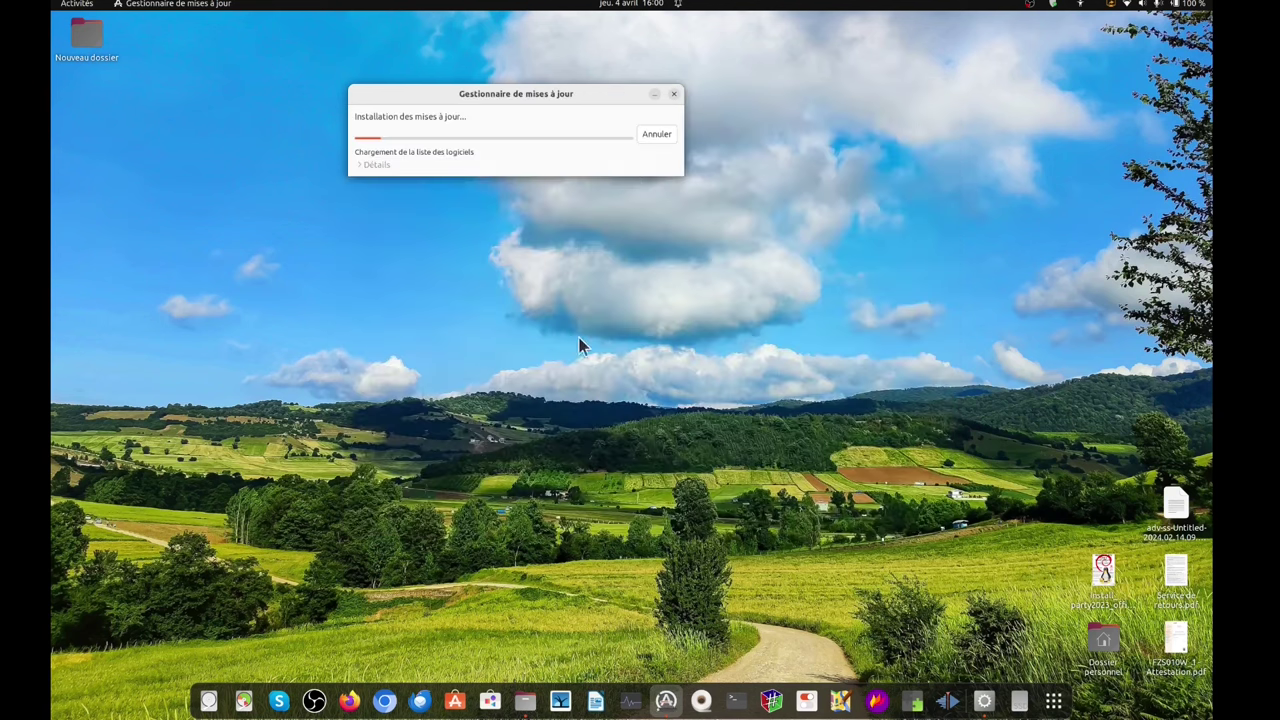
drag(488, 96, 572, 119)
click(449, 187)
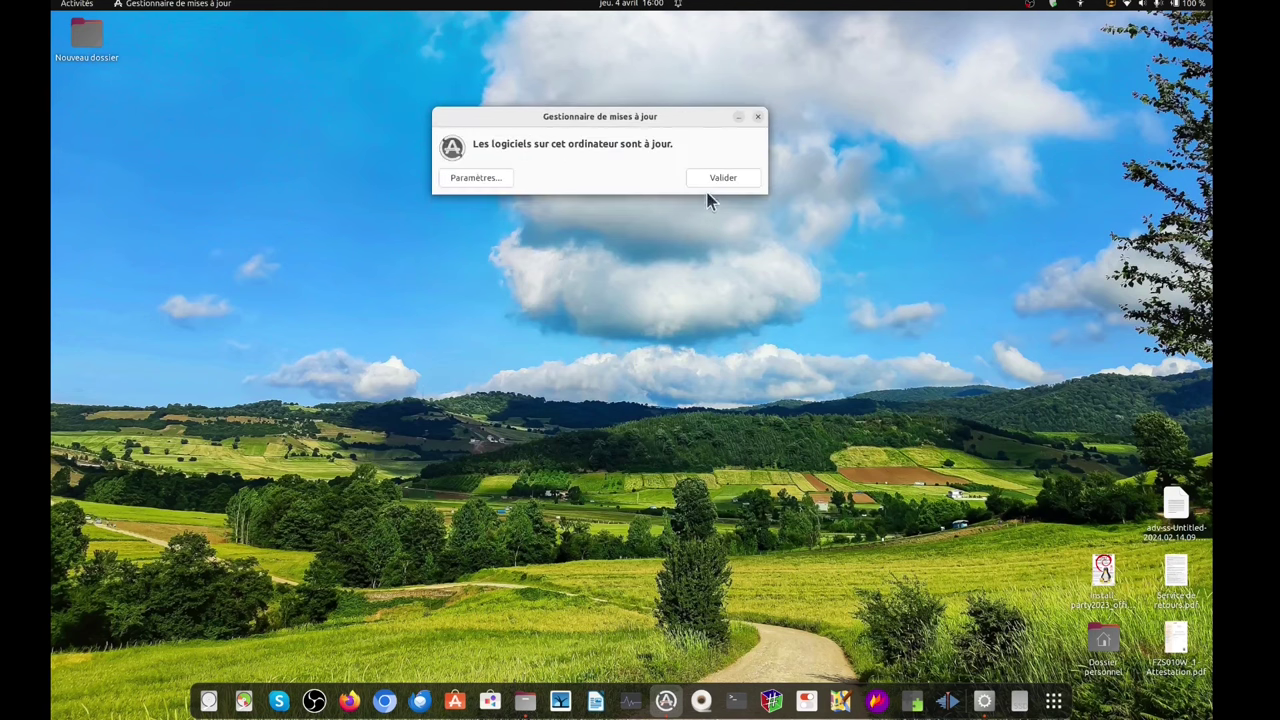
click(720, 178)
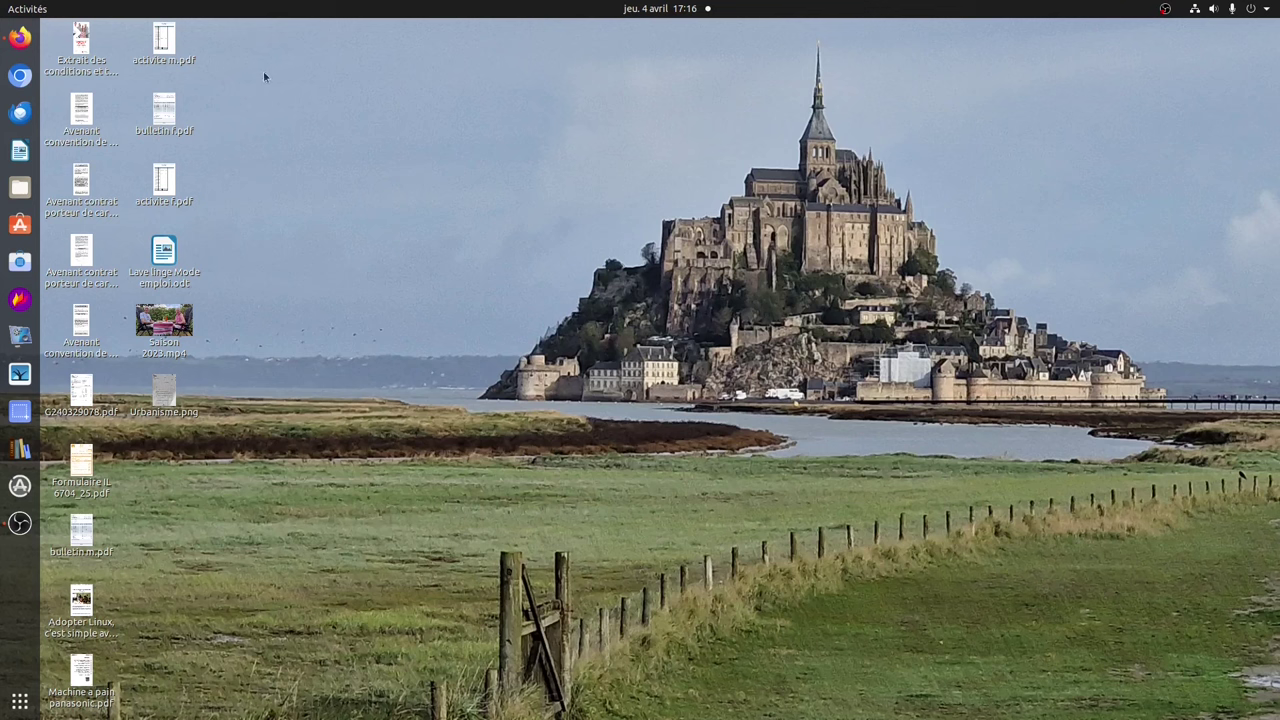
Switch to Firefox and sign in to ubuntu.com with the existing Ubuntu One account's e-mail and password, authorizing the login
click(20, 38)
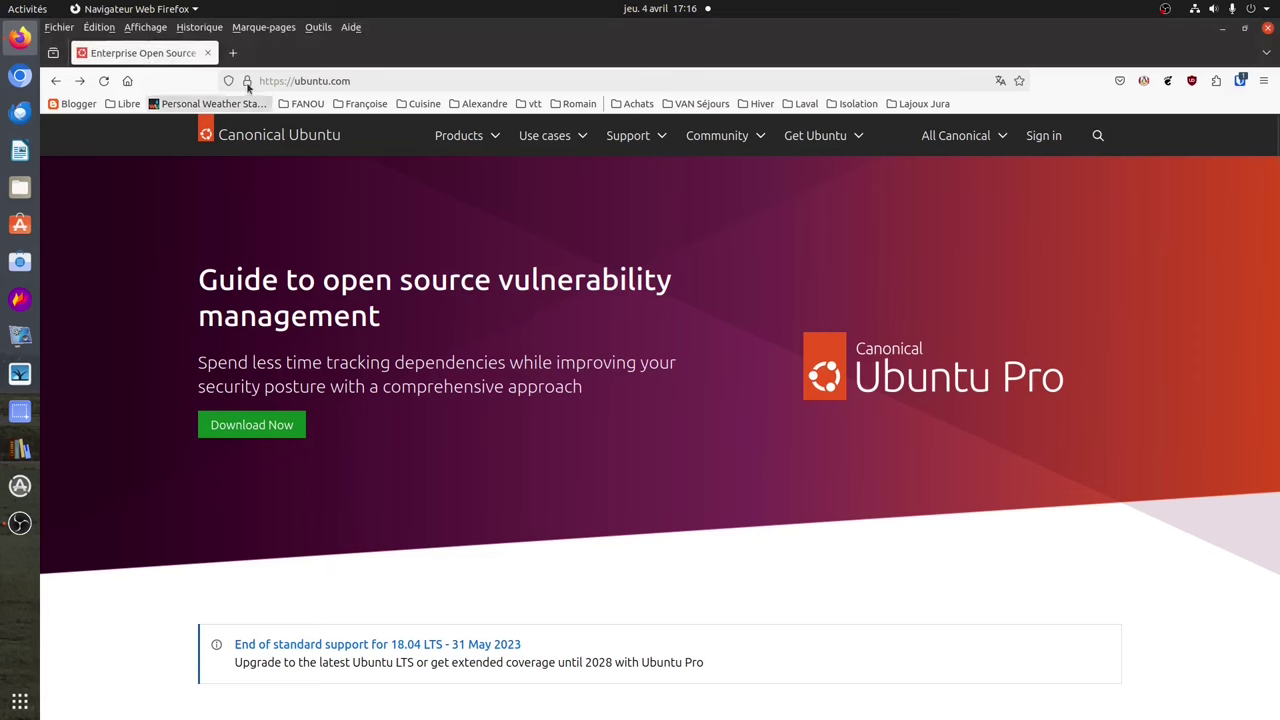
click(368, 81)
click(404, 78)
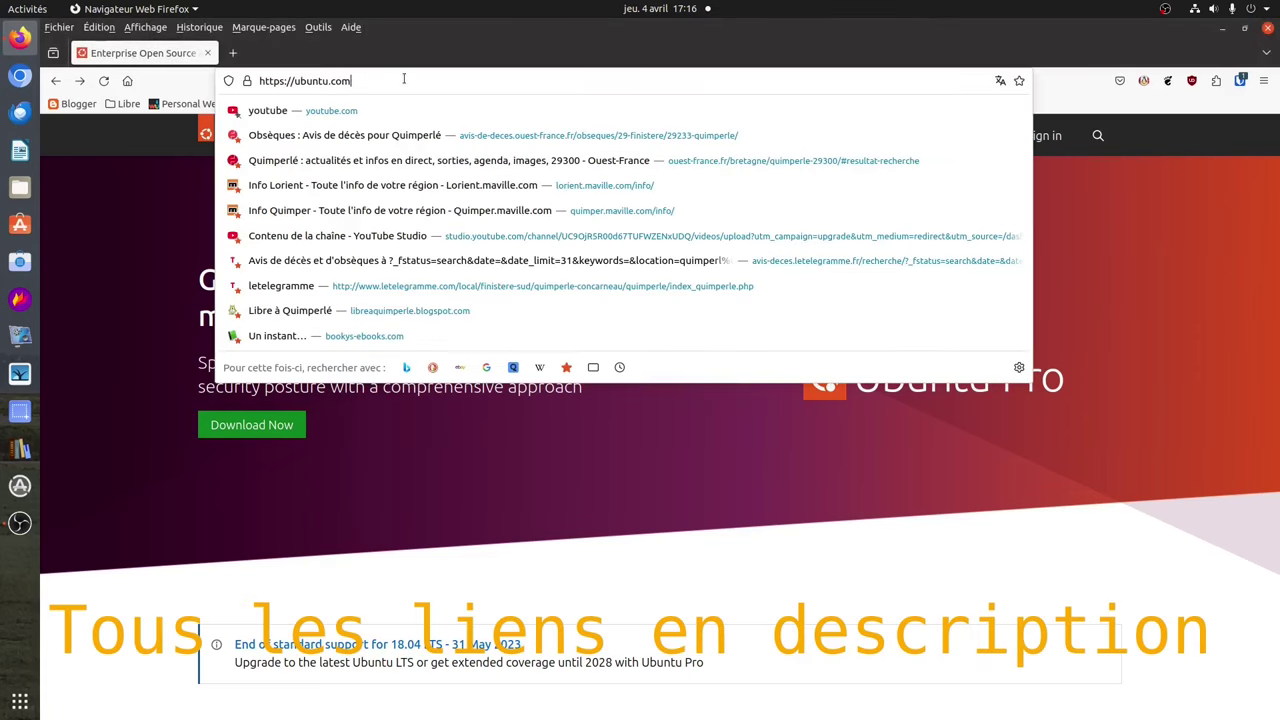
click(1104, 359)
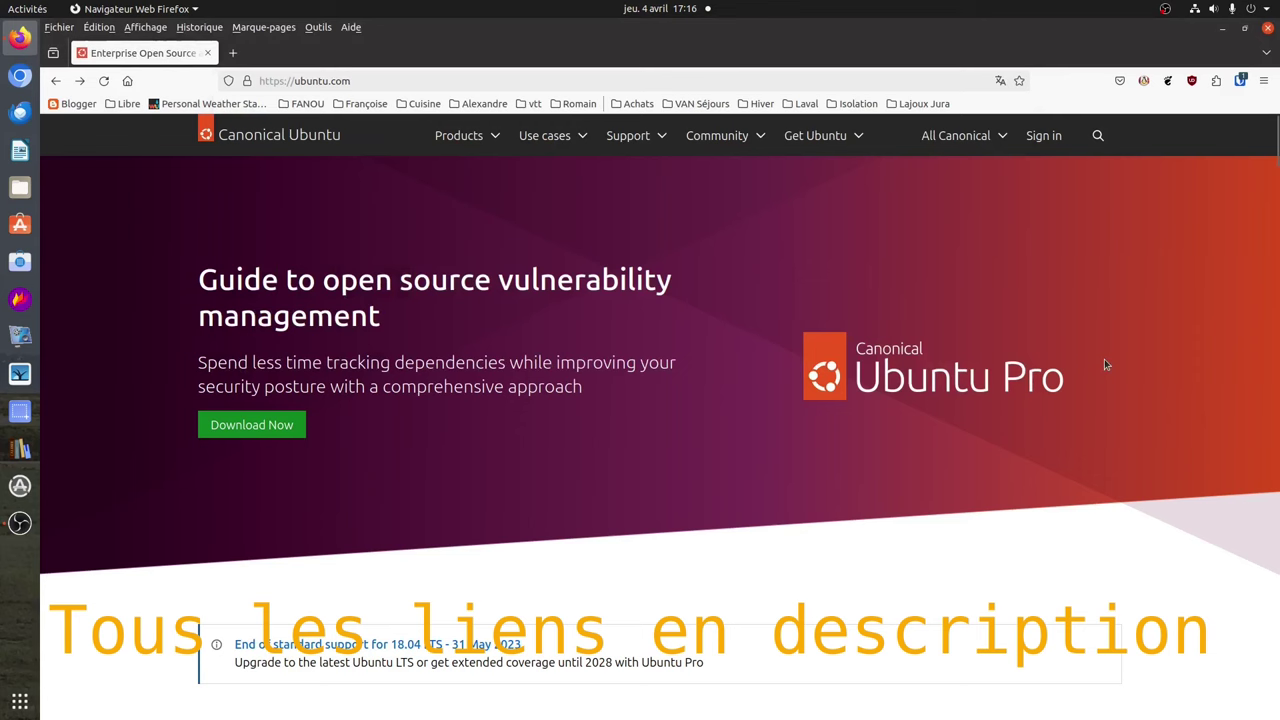
click(1045, 147)
click(297, 476)
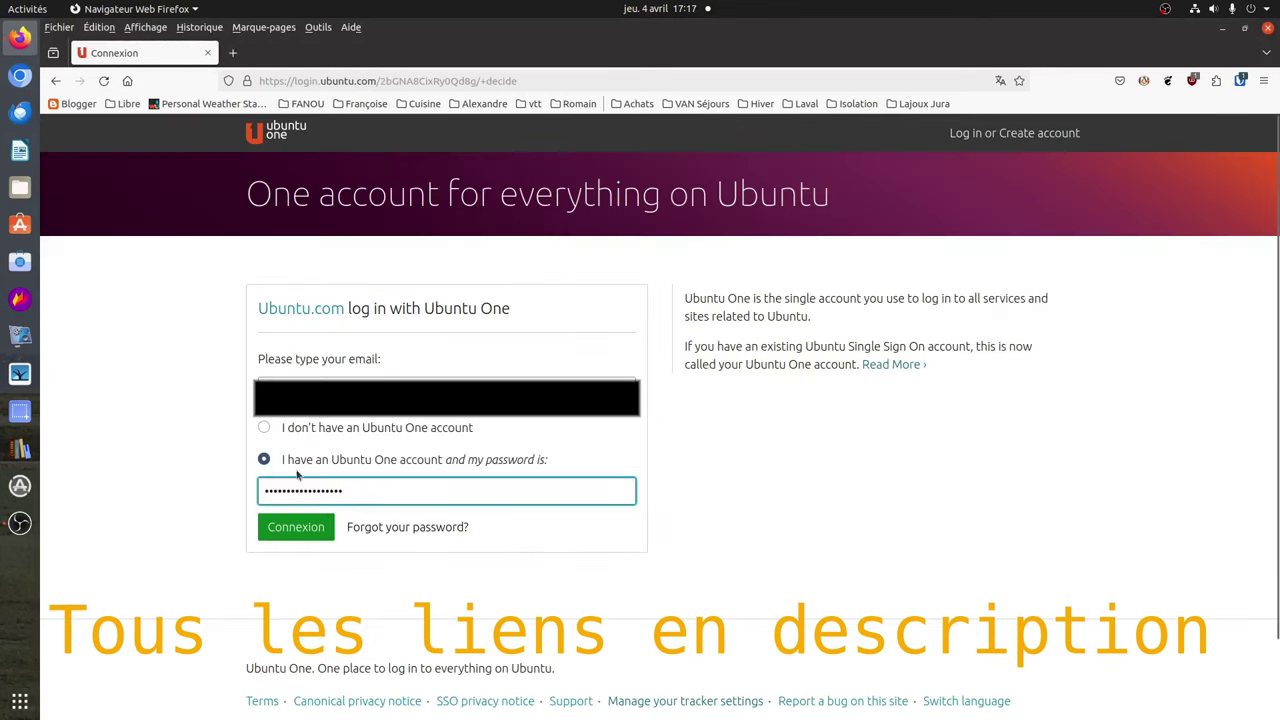
click(295, 528)
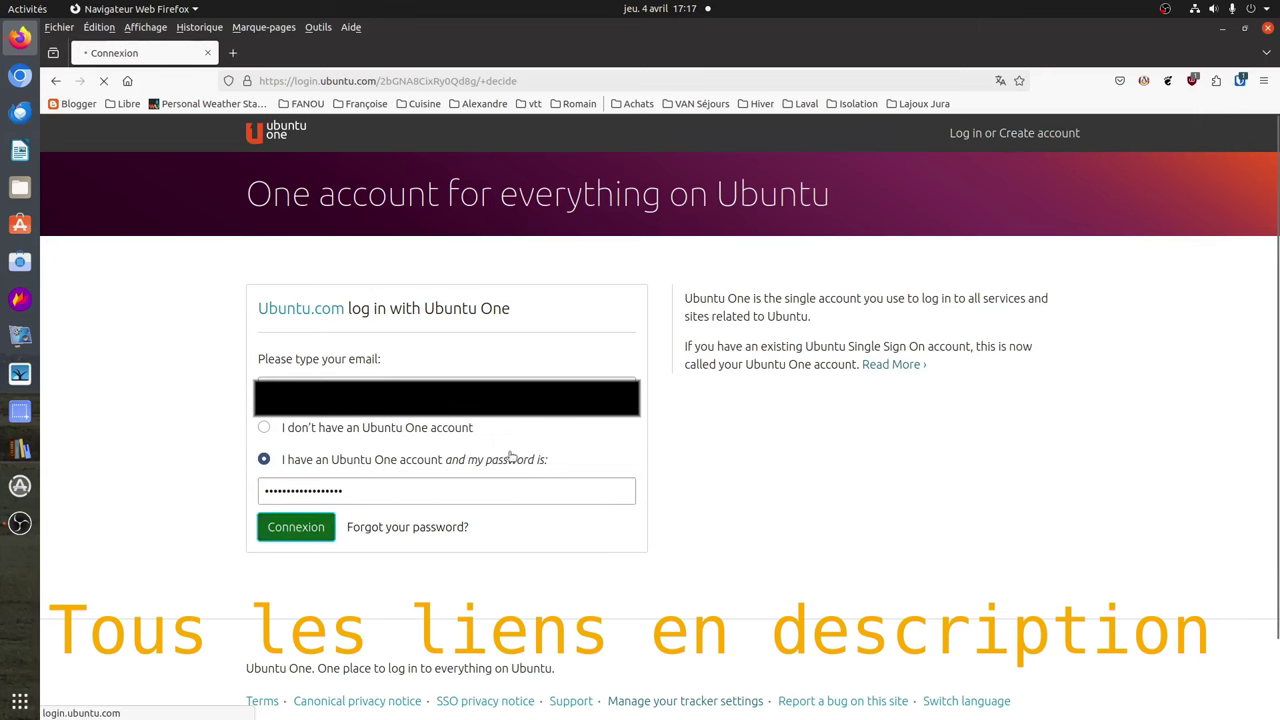
click(482, 524)
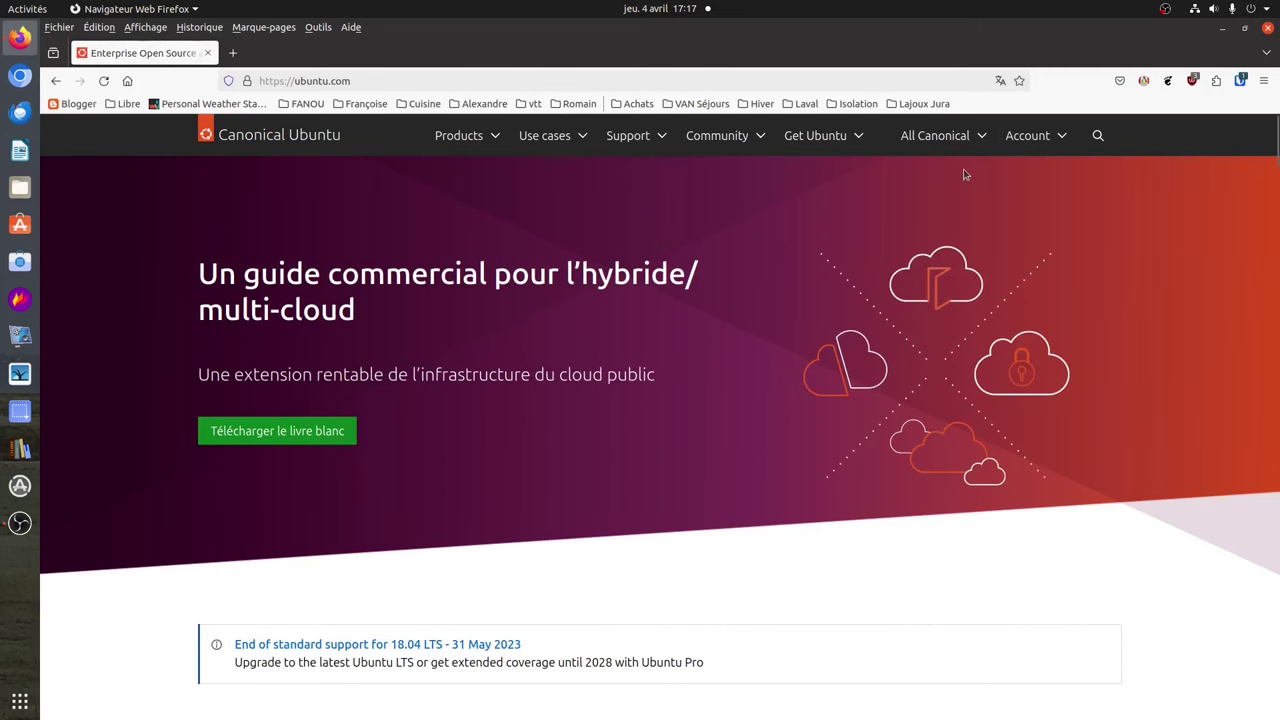
Go to the Ubuntu Pro section of the Canonical site and open the Your subscriptions dashboard
click(965, 143)
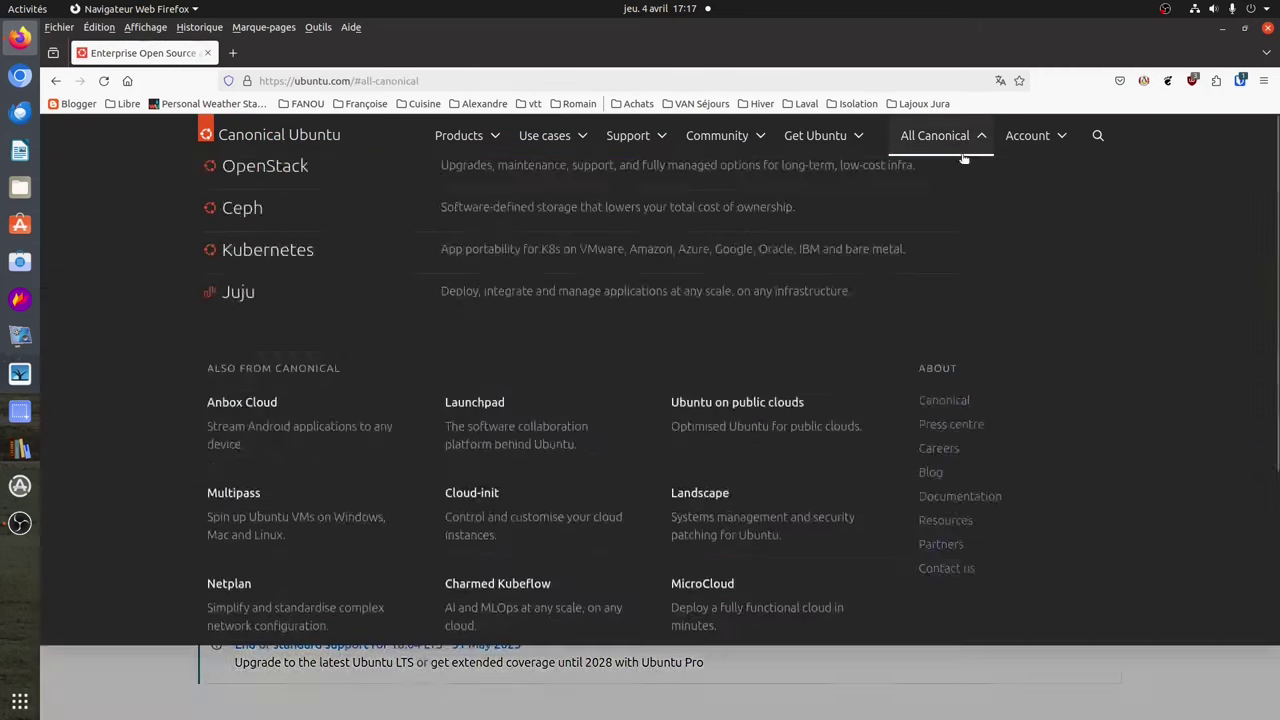
click(288, 330)
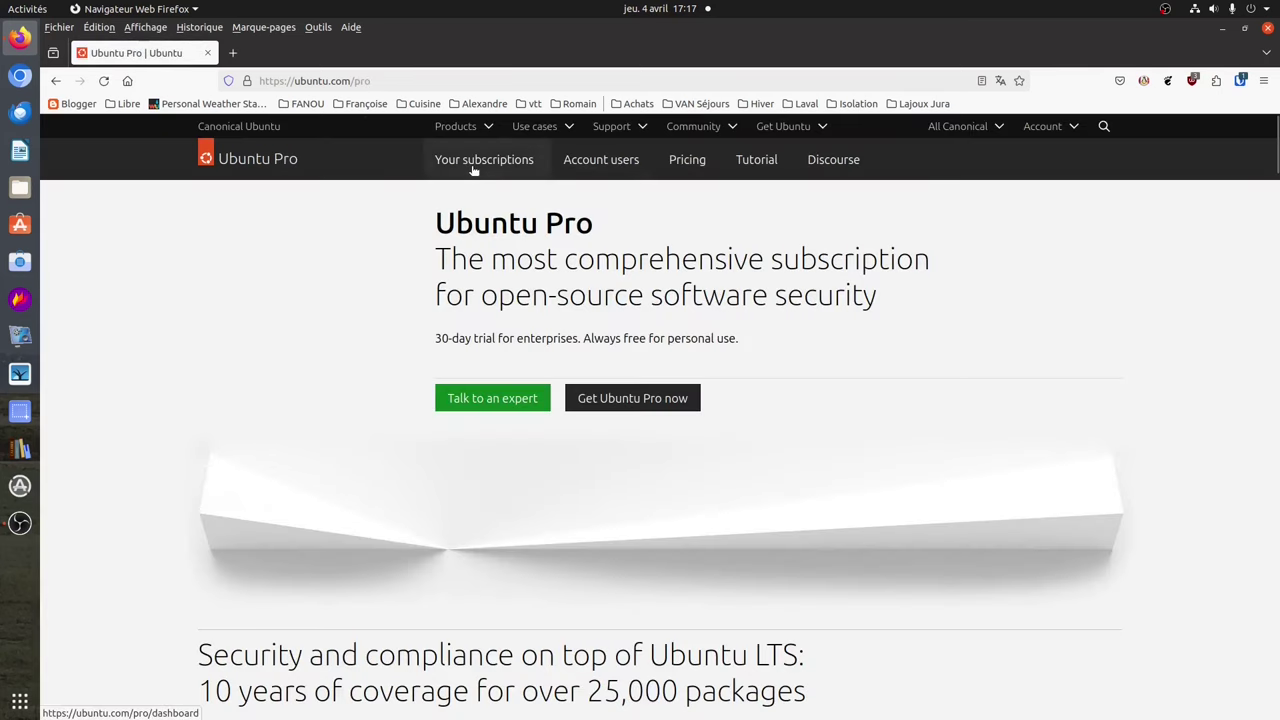
click(481, 165)
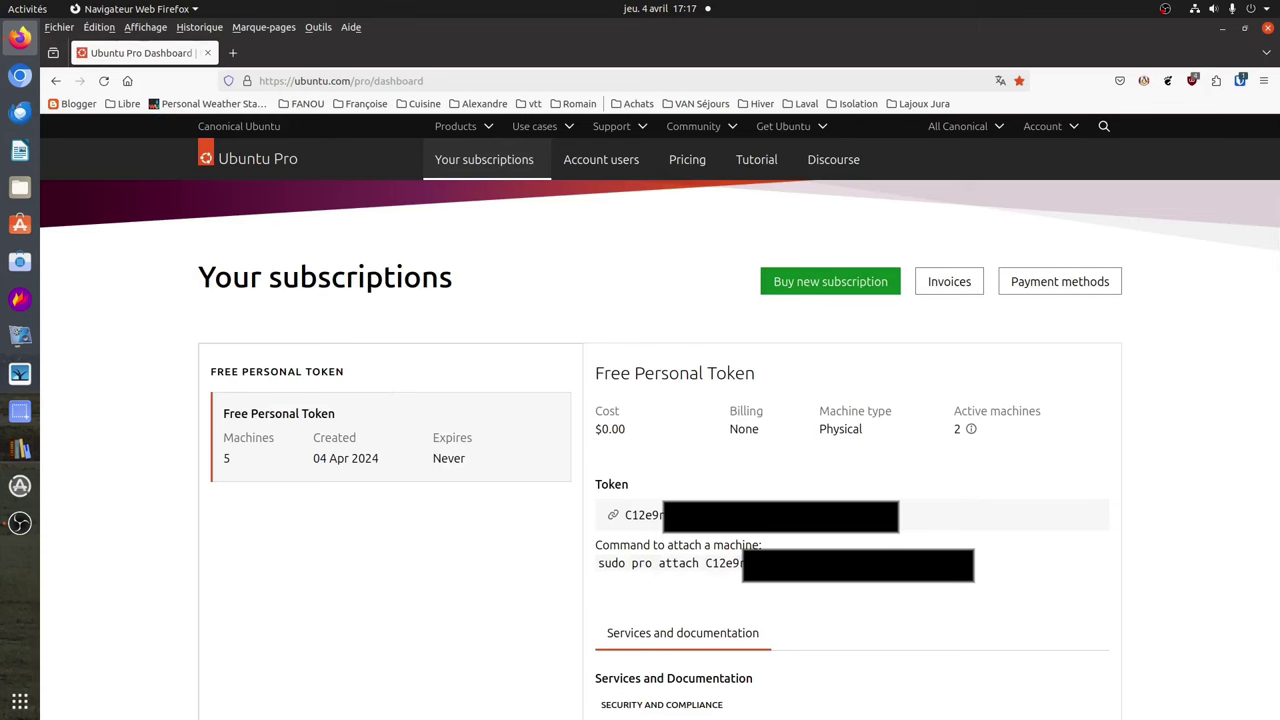
Copy the full command to attach a machine, including its token, from the Free Personal Token details
drag(760, 516, 597, 520)
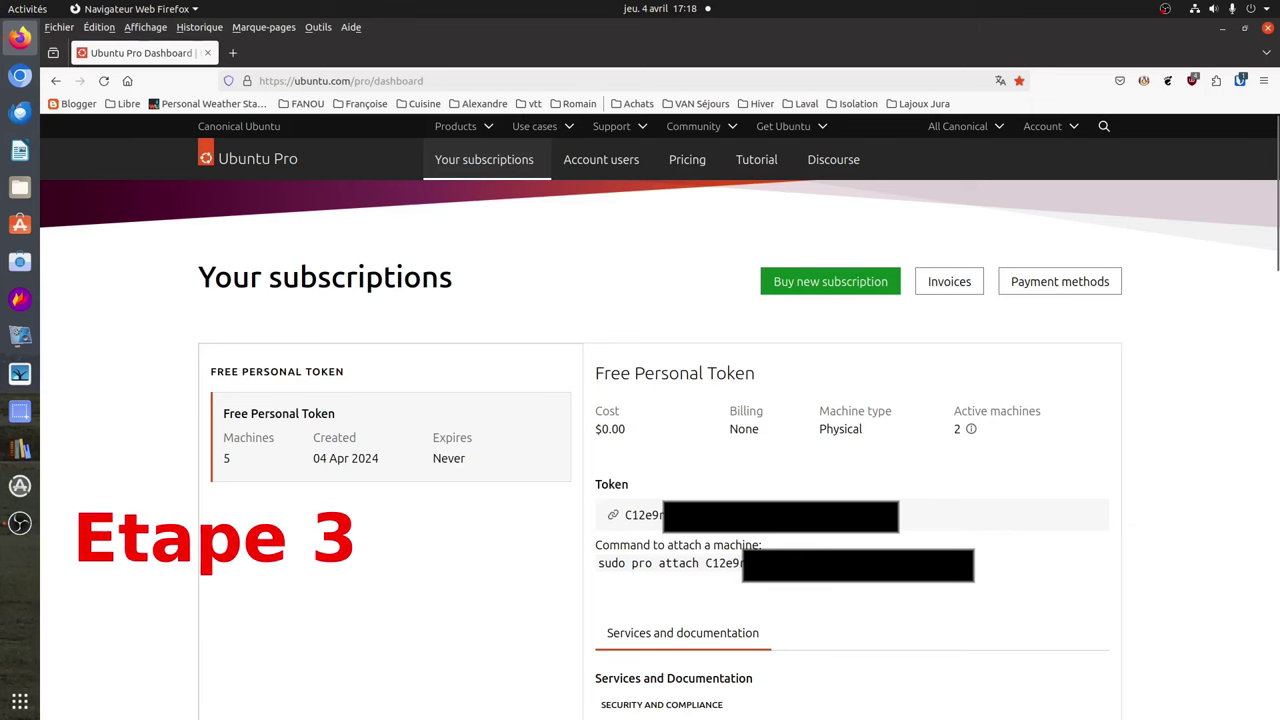
drag(975, 563, 595, 565)
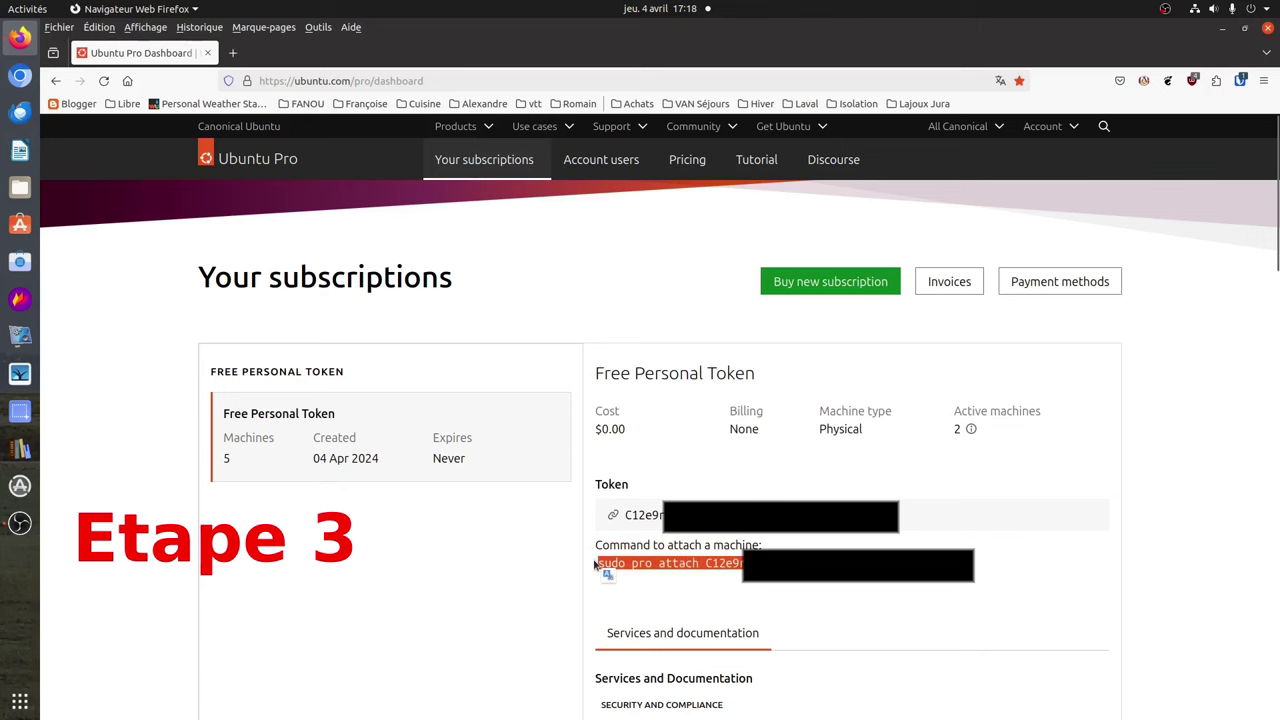
right_click(644, 561)
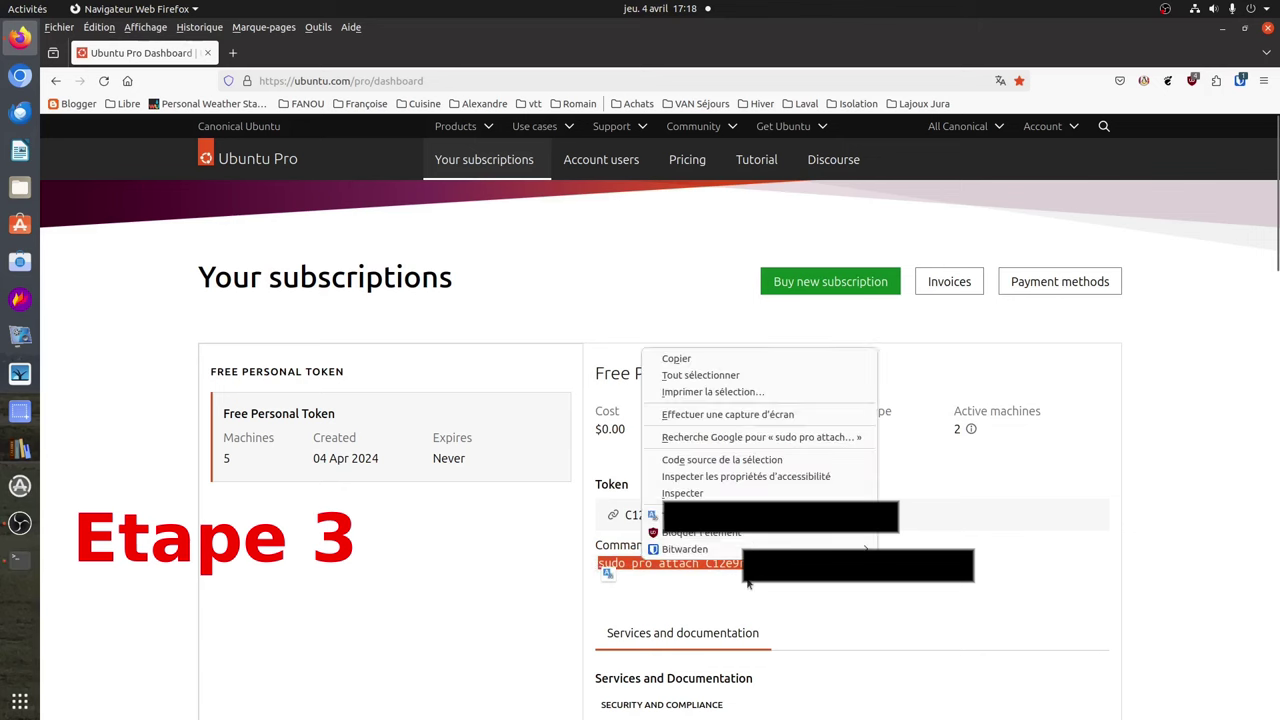
click(678, 360)
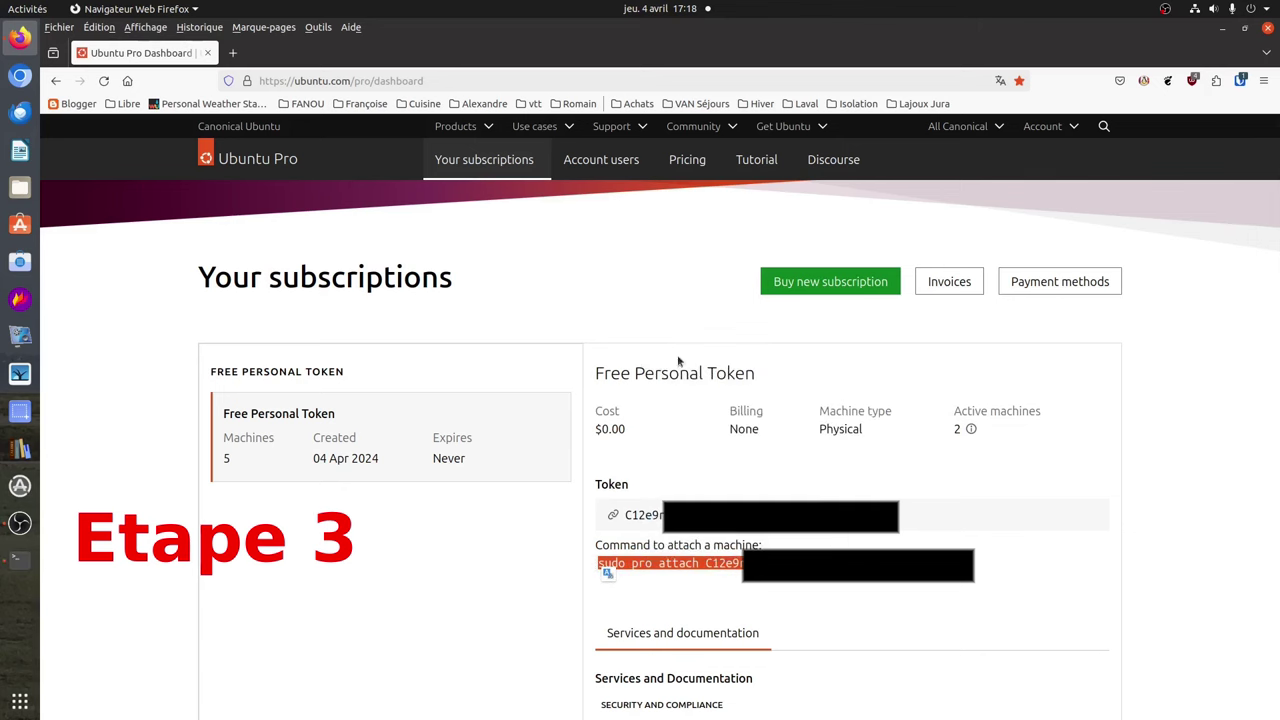
Run the copied sudo pro attach command with its token in the Terminal, authenticate with the account password, and close the Terminal
click(20, 559)
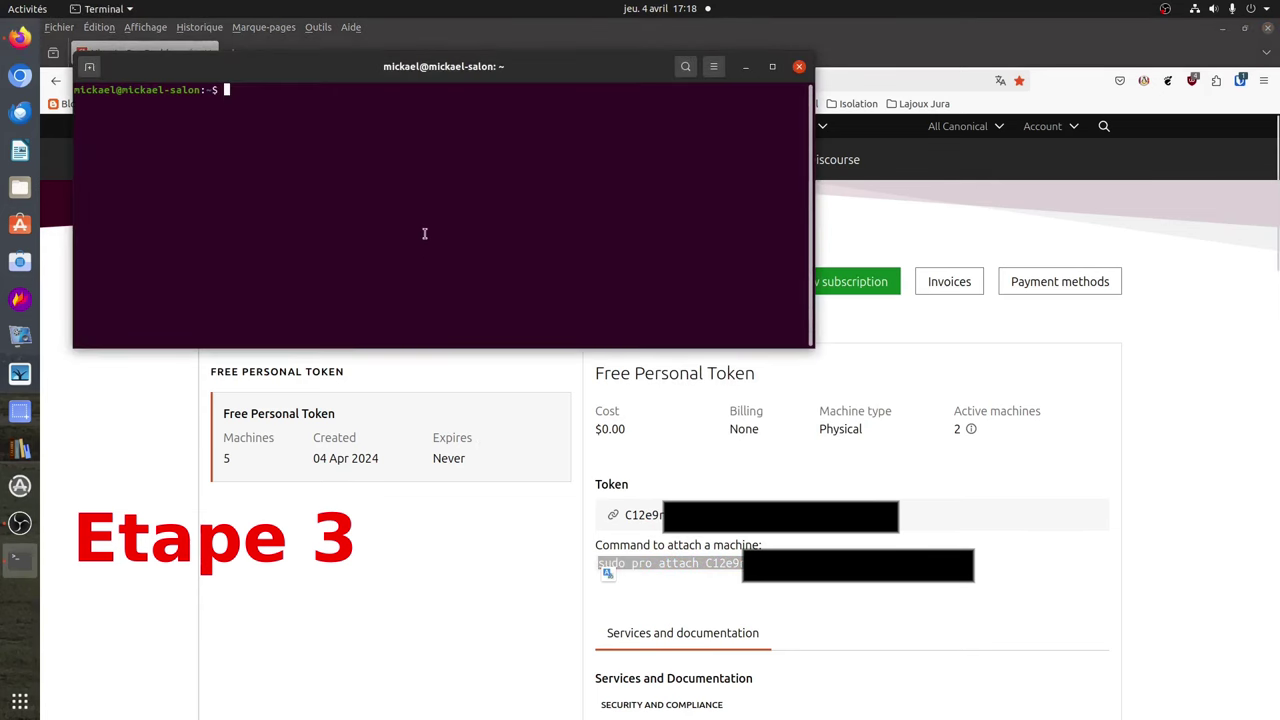
key(ctrl+shift+v)
key(Return)
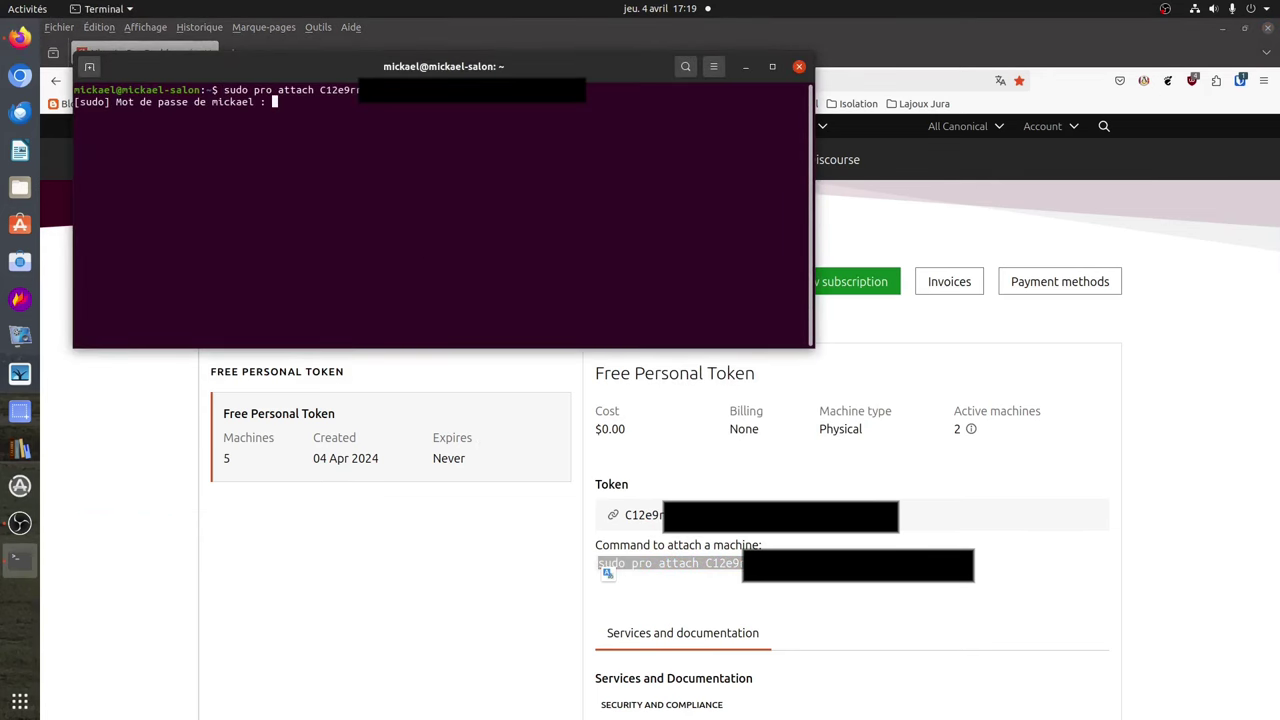
key(Return)
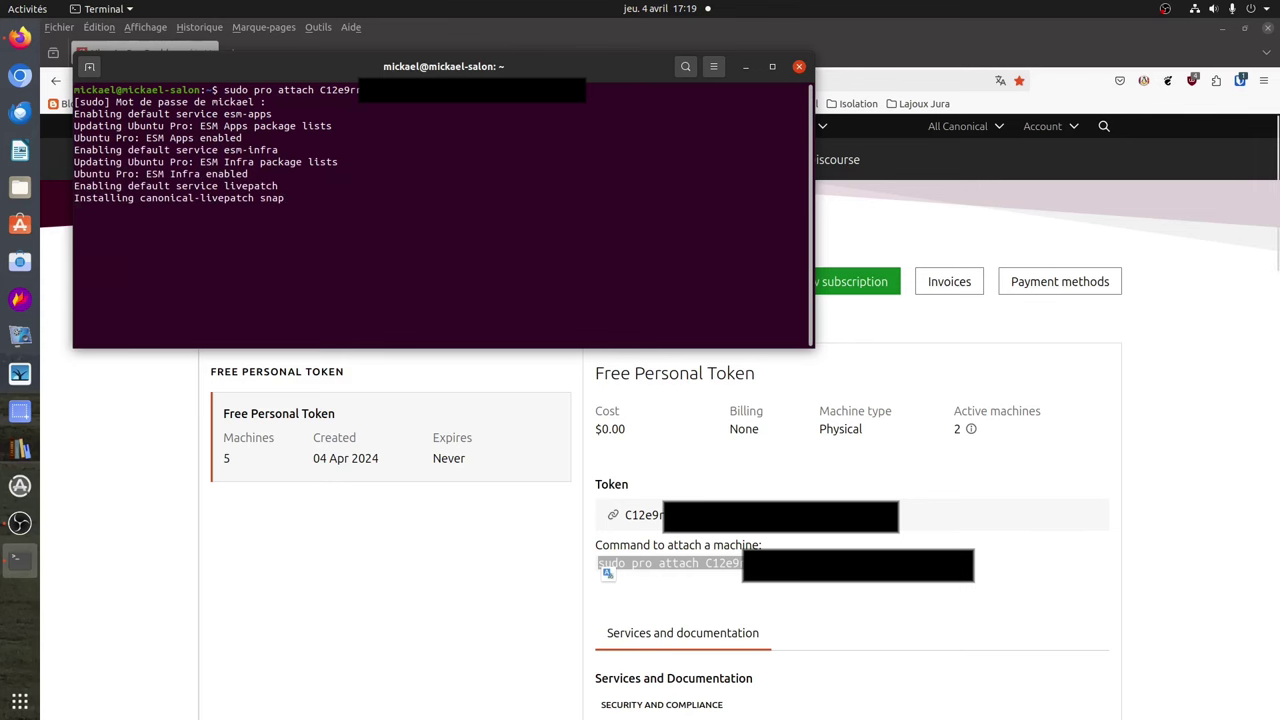
click(862, 535)
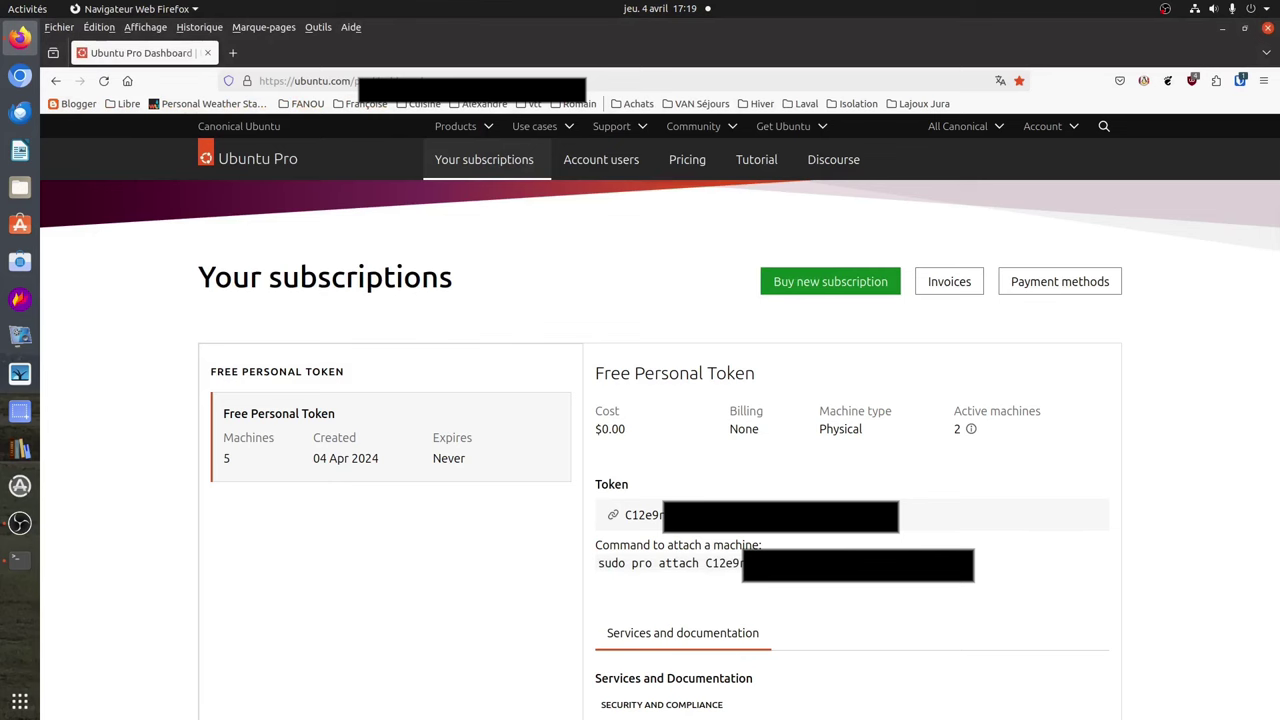
click(20, 558)
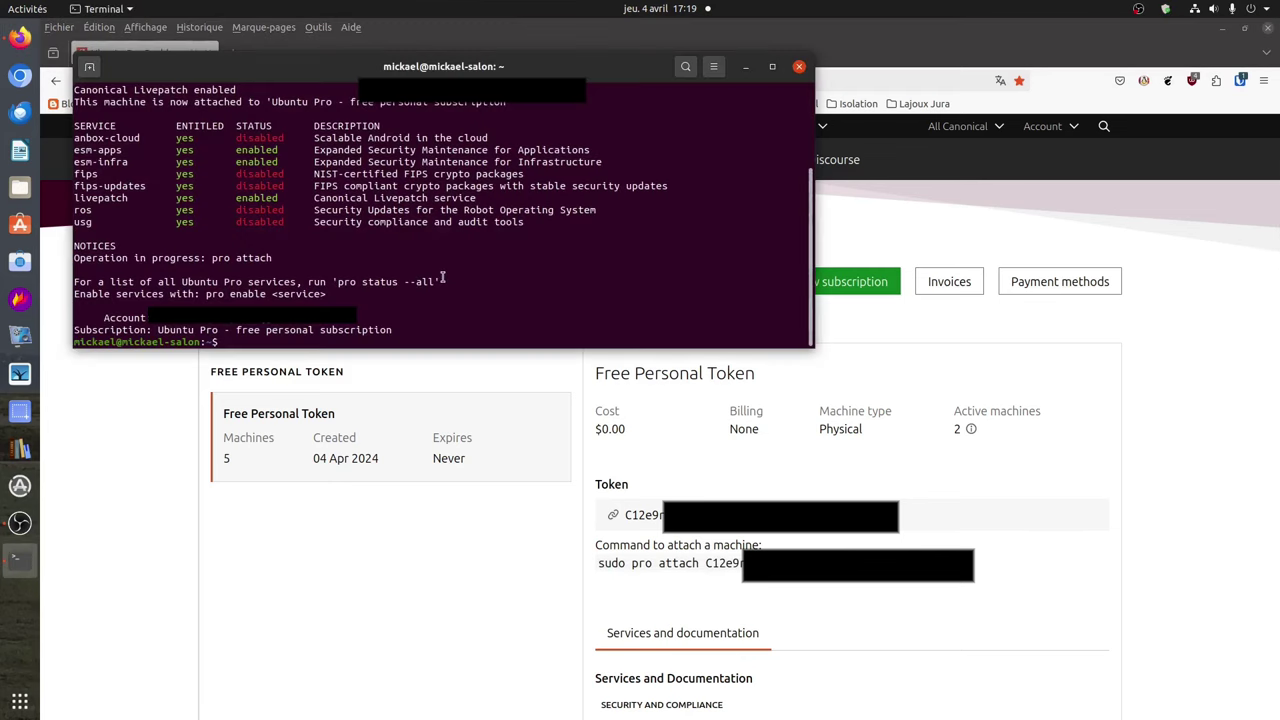
click(799, 67)
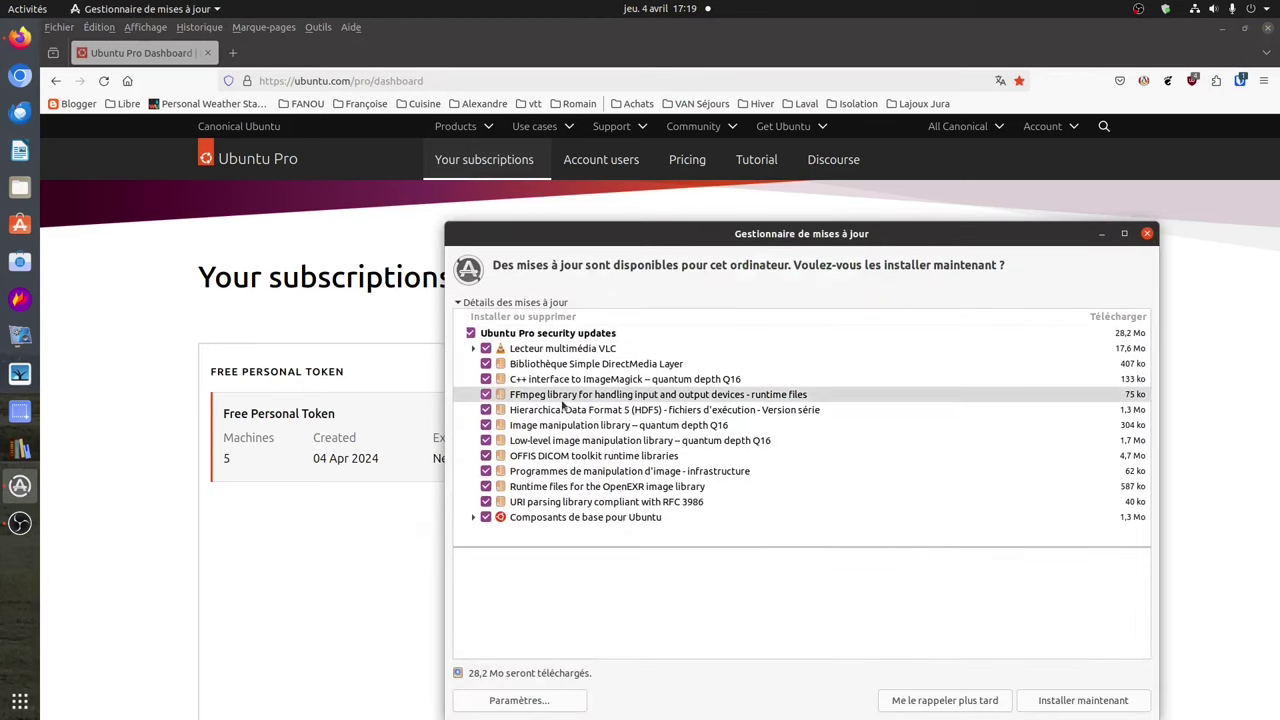
Check the Ubuntu Pro subscription and security settings from the update manager, leaving both windows closed without installing updates
click(512, 701)
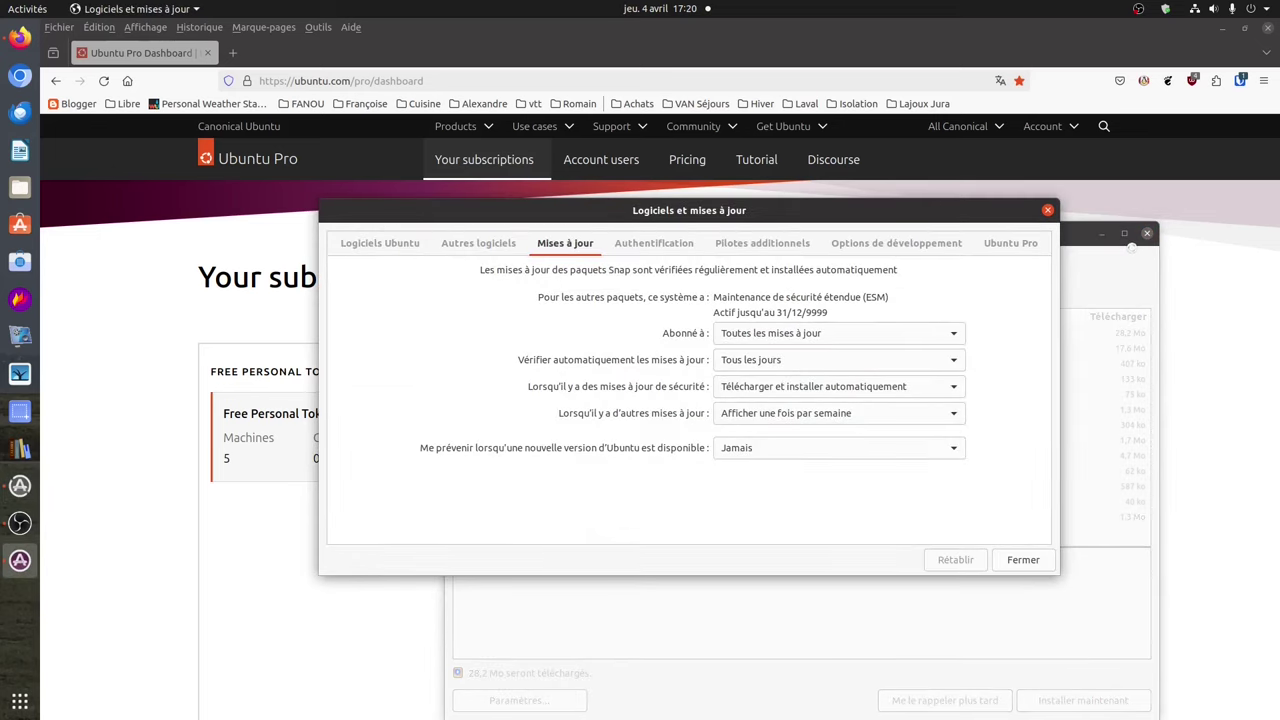
click(1001, 253)
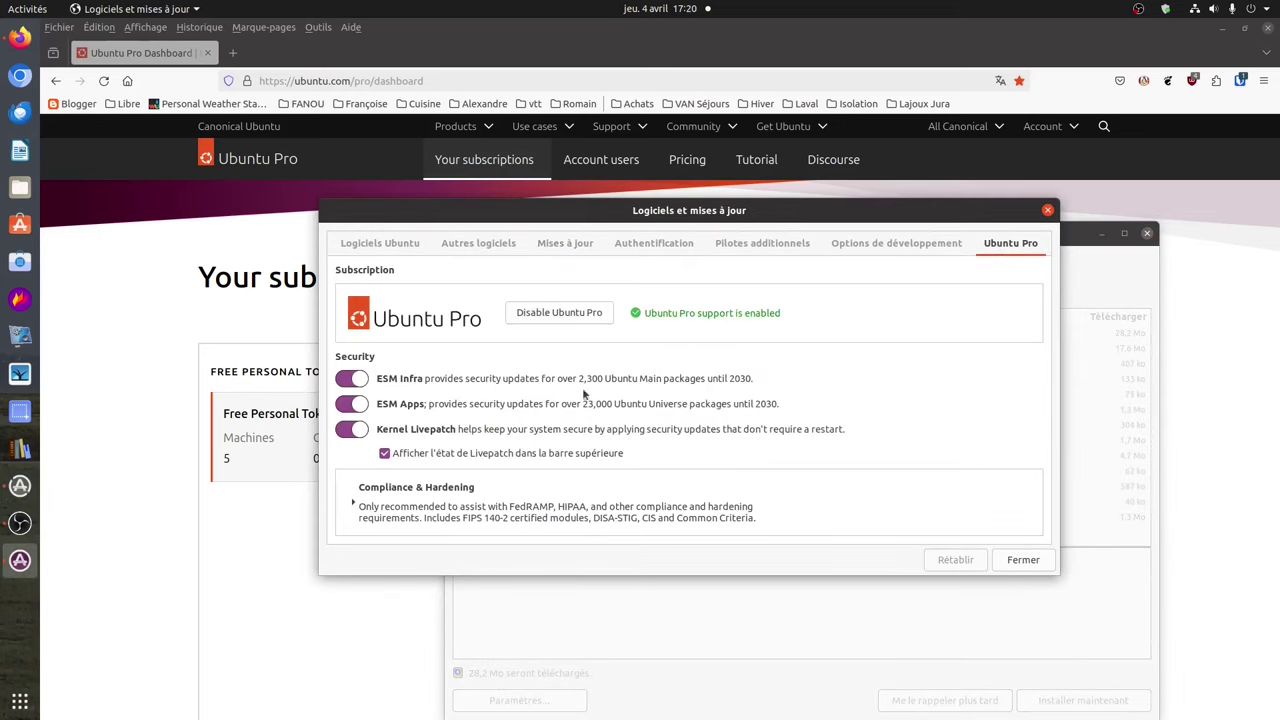
key(Escape)
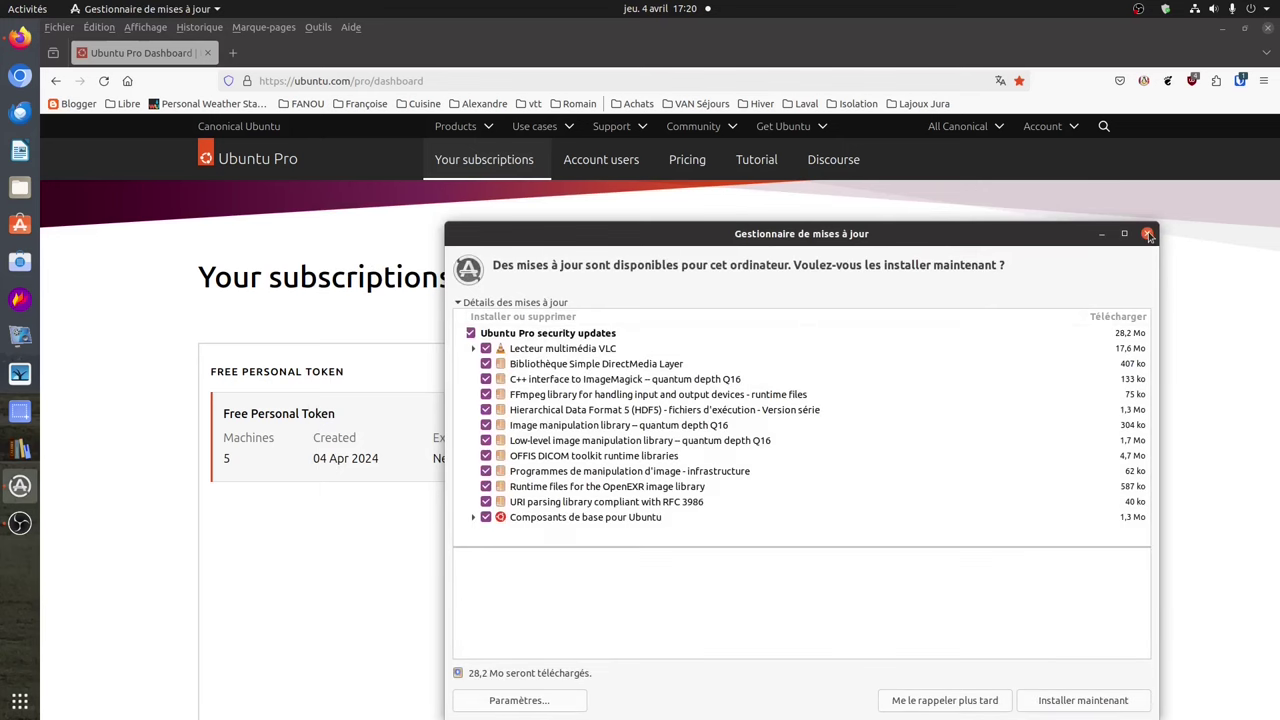
click(1148, 236)
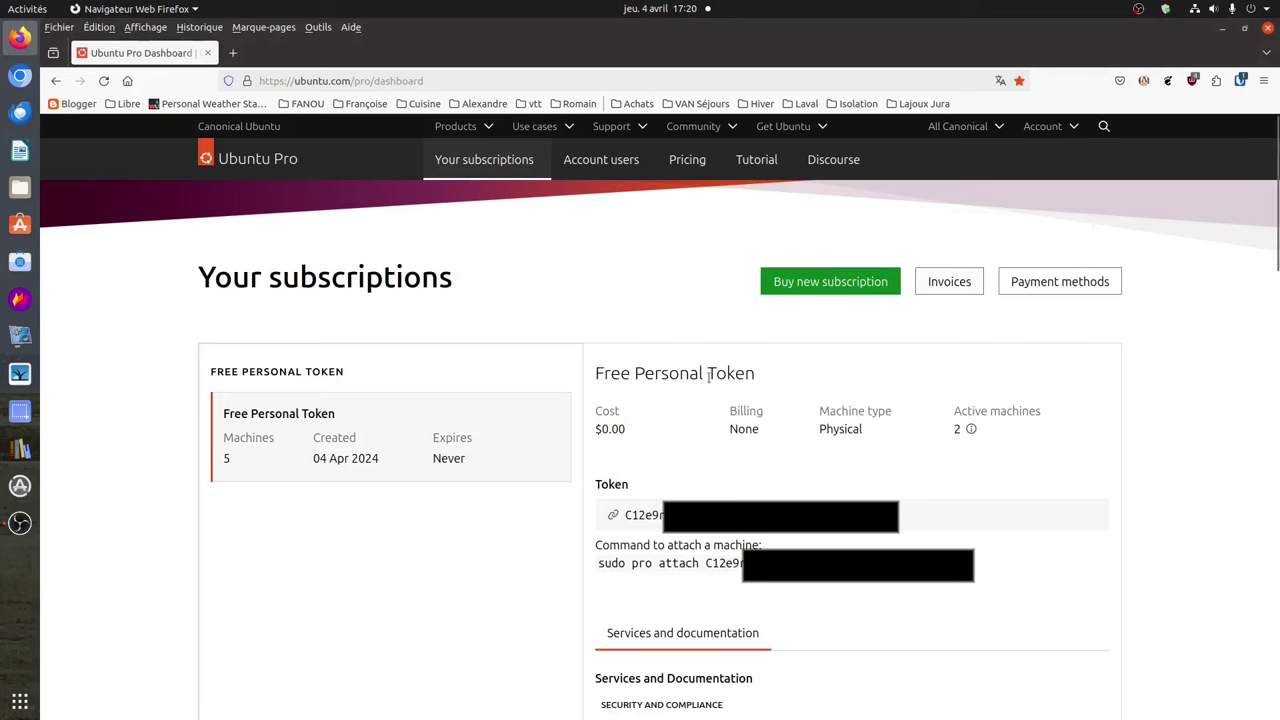
Reload the Ubuntu Pro dashboard and check the active machines of the Free Personal Token
click(104, 81)
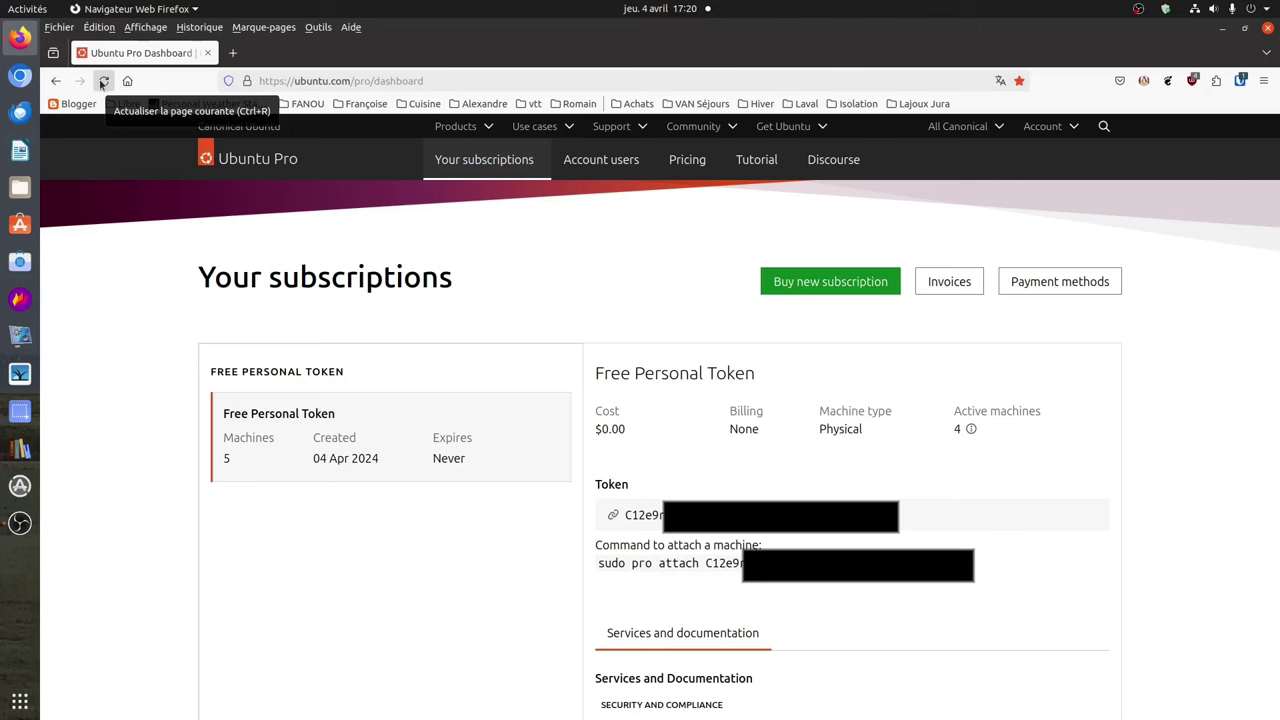
click(101, 84)
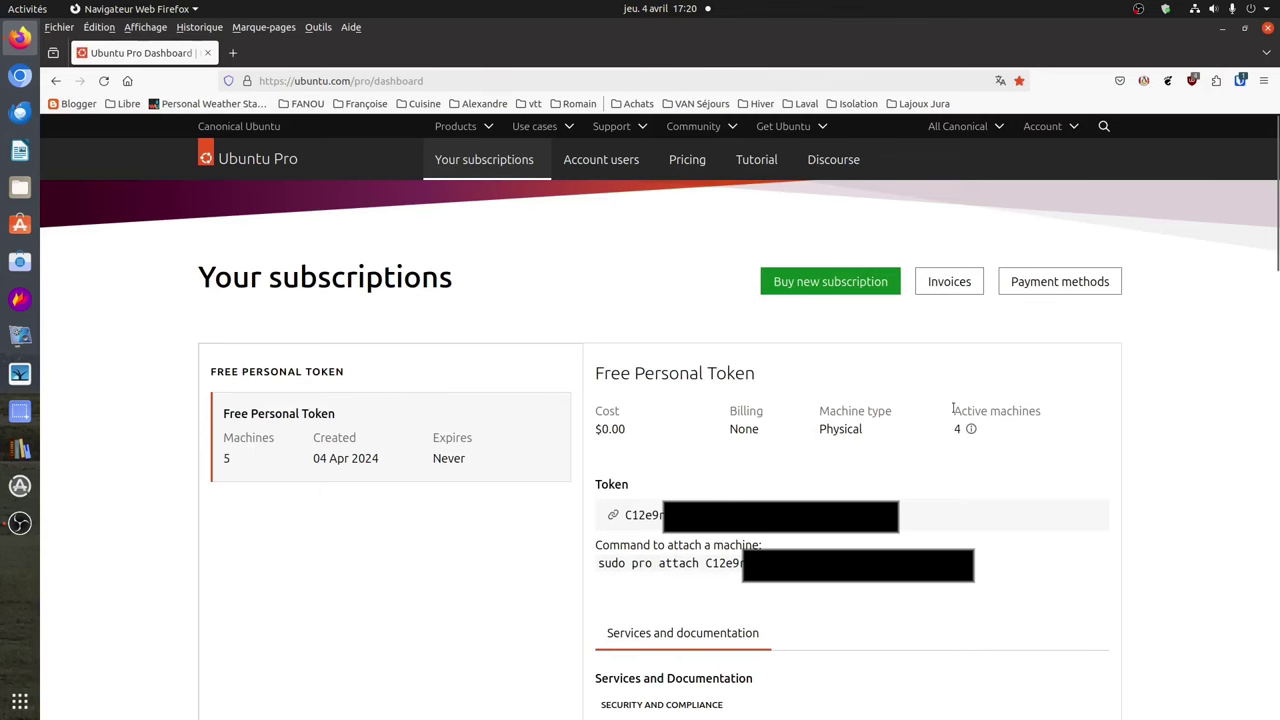
mouse_move(968, 432)
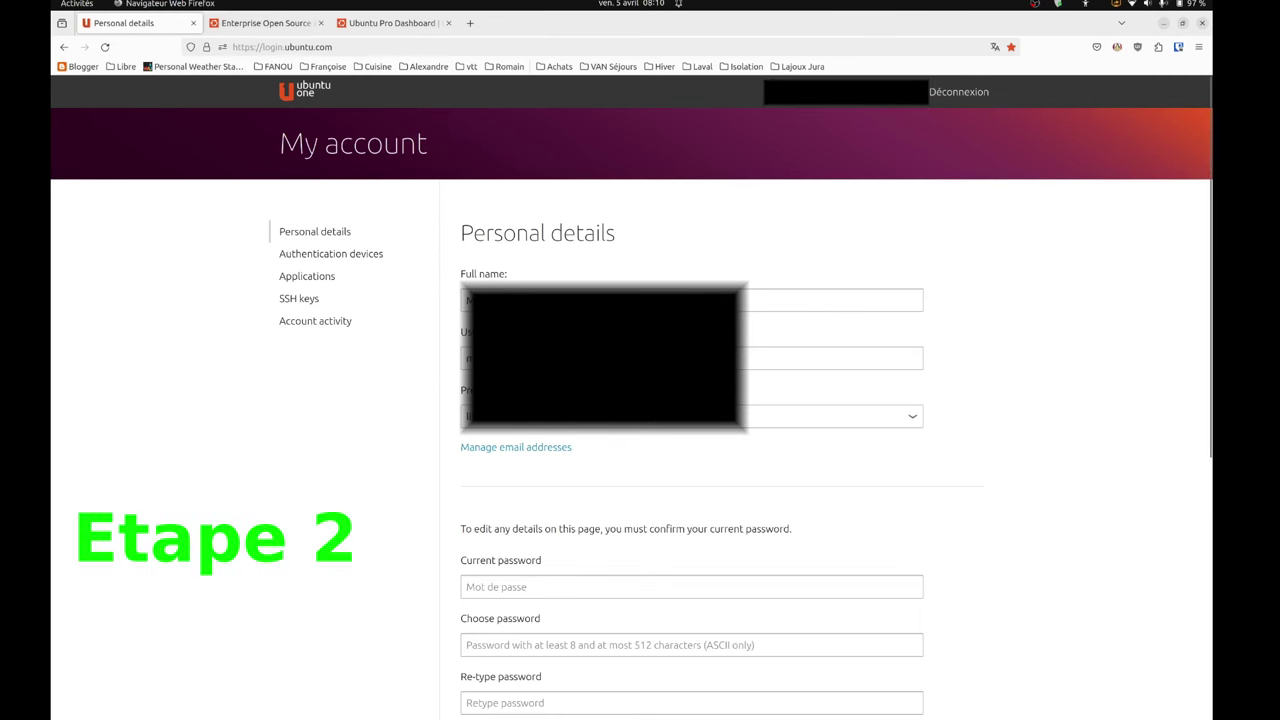
Sign in to ubuntu.com from its already open page and approve the Ubuntu One personal data request
click(254, 28)
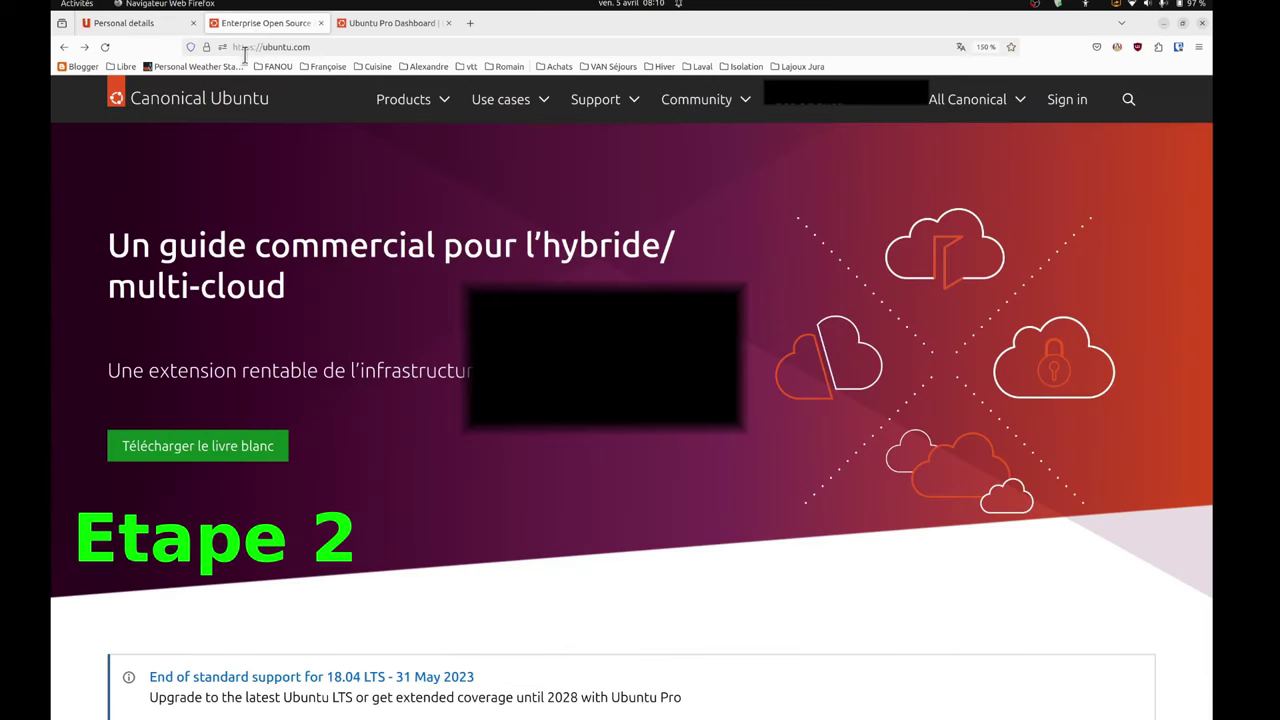
click(1067, 100)
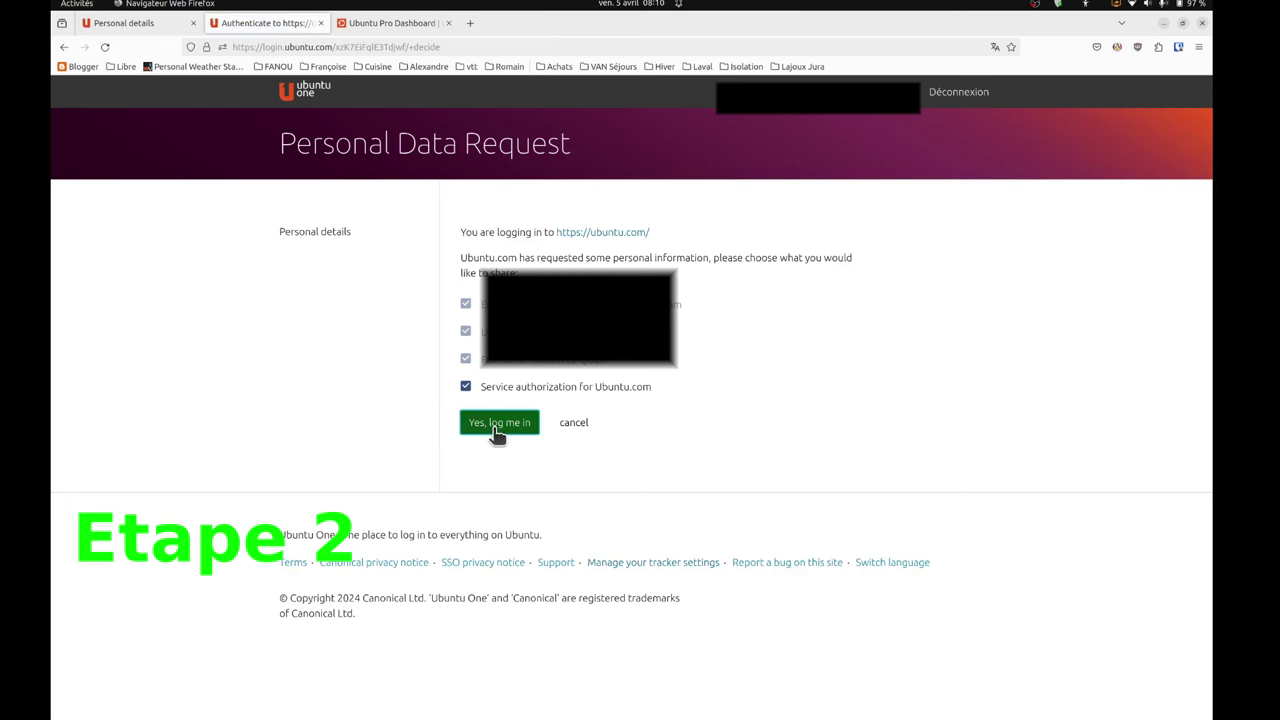
click(494, 424)
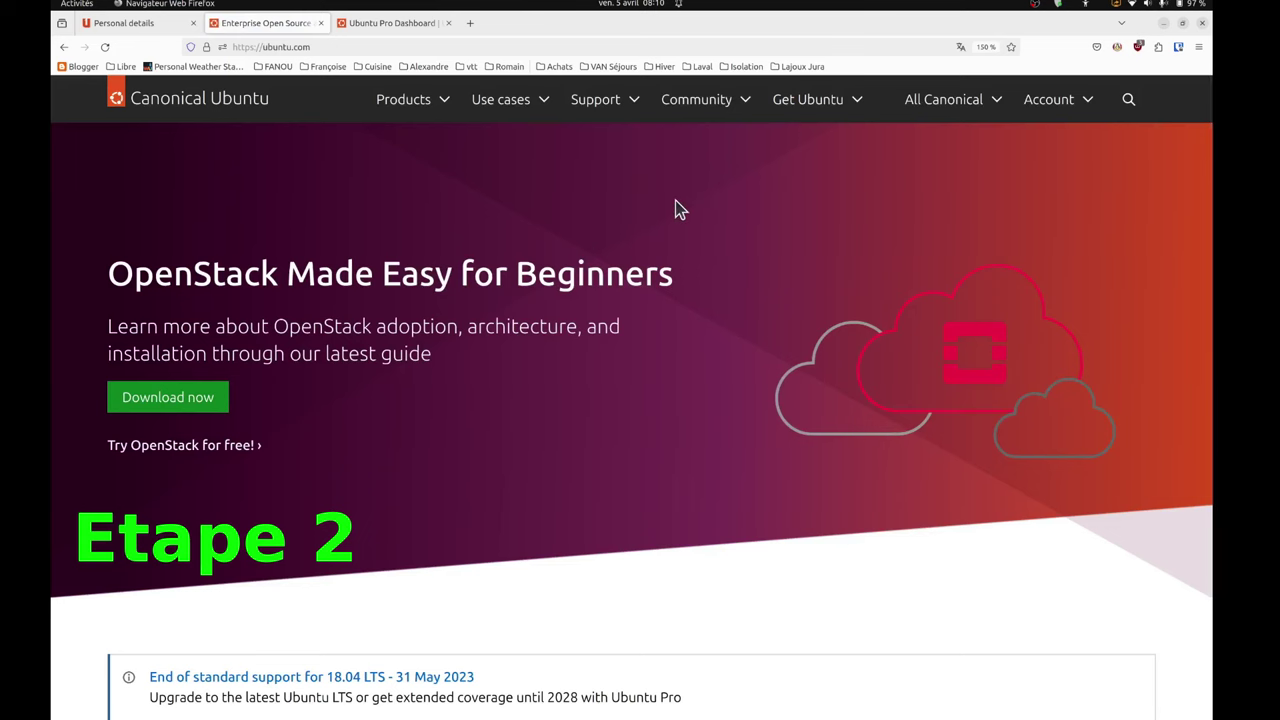
click(389, 24)
drag(374, 47, 230, 48)
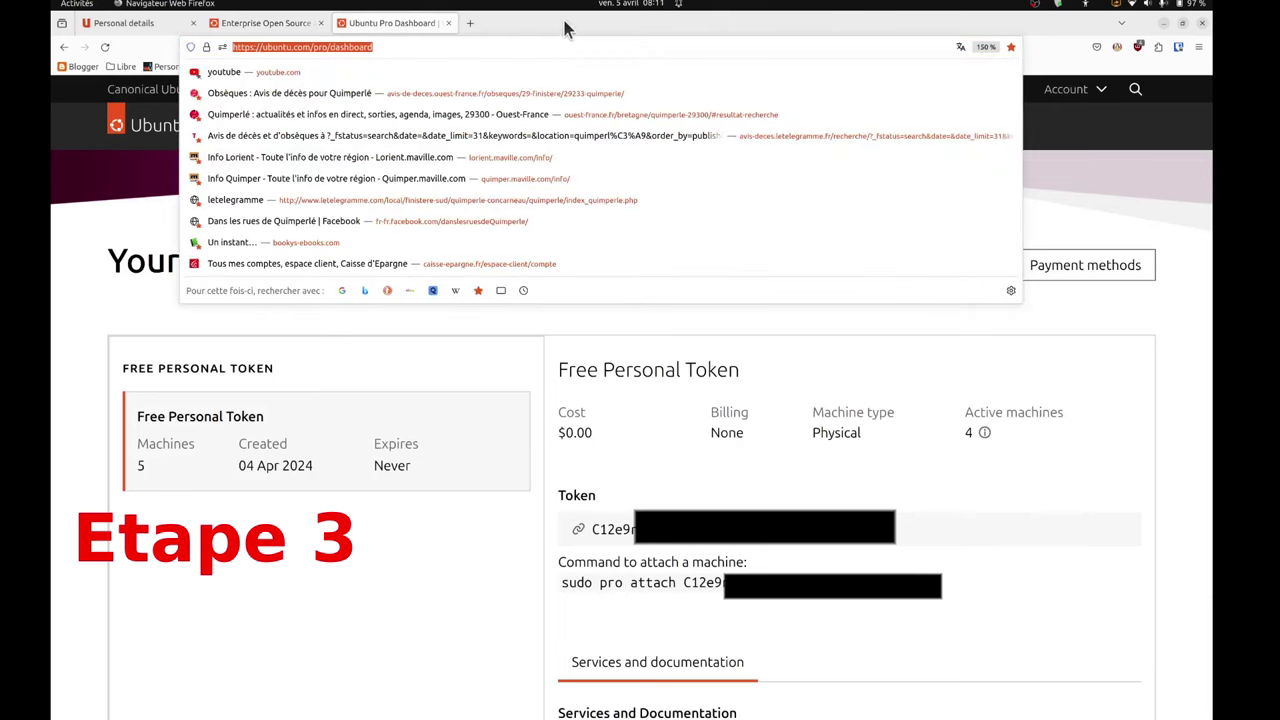
key(Escape)
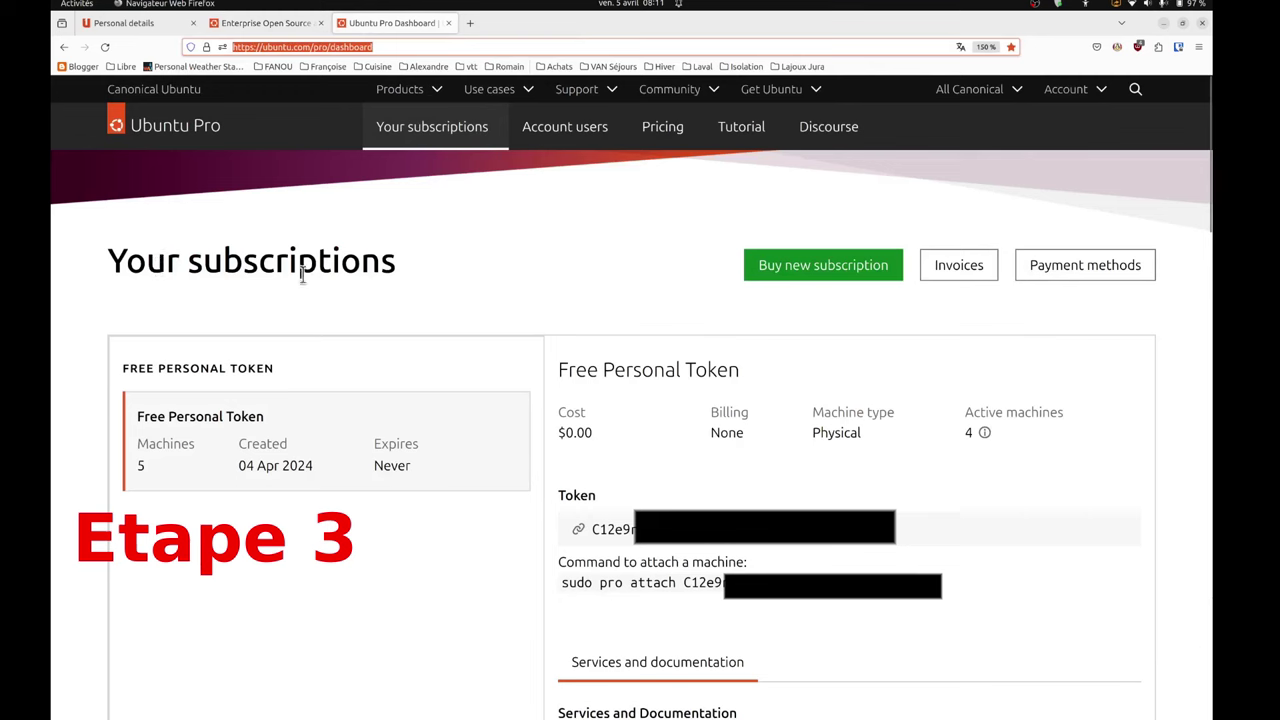